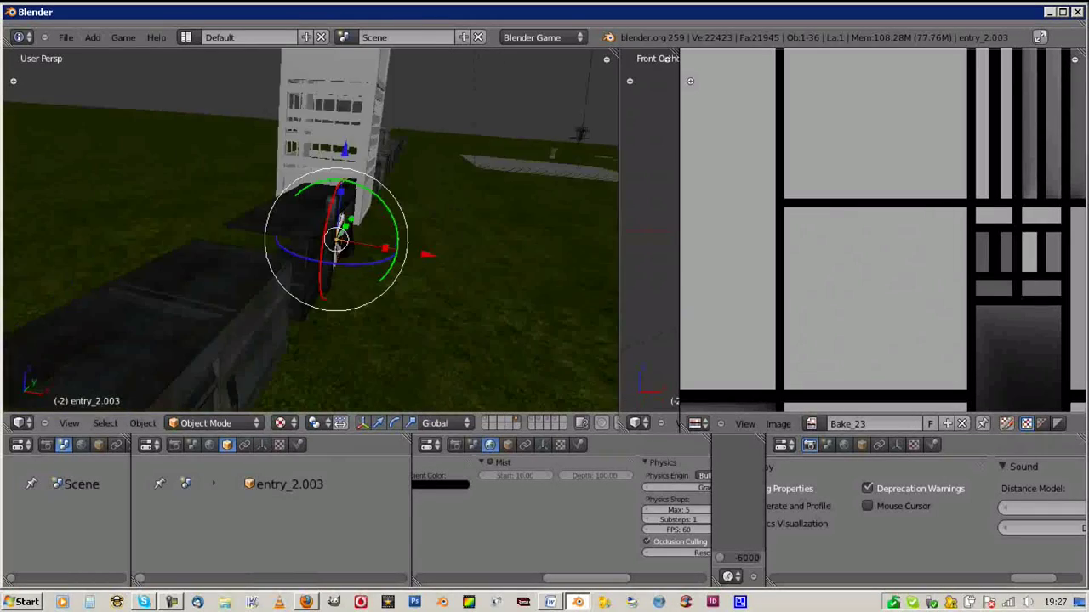
Isolate entry_3 in local view and enter Edit Mode, toggling its face selection
key(KP_Divide)
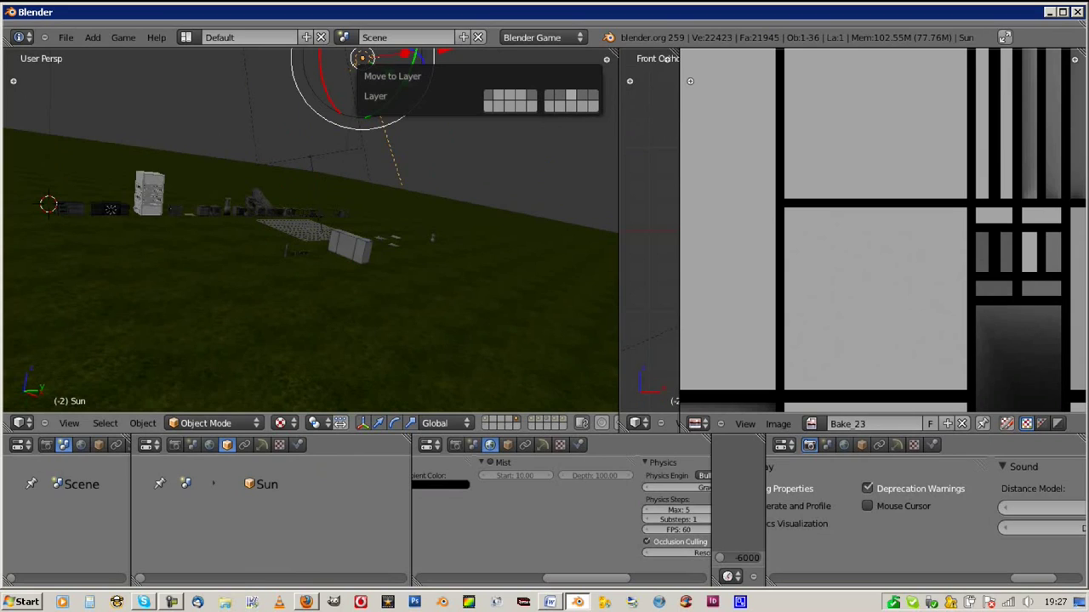
key(KP_Divide)
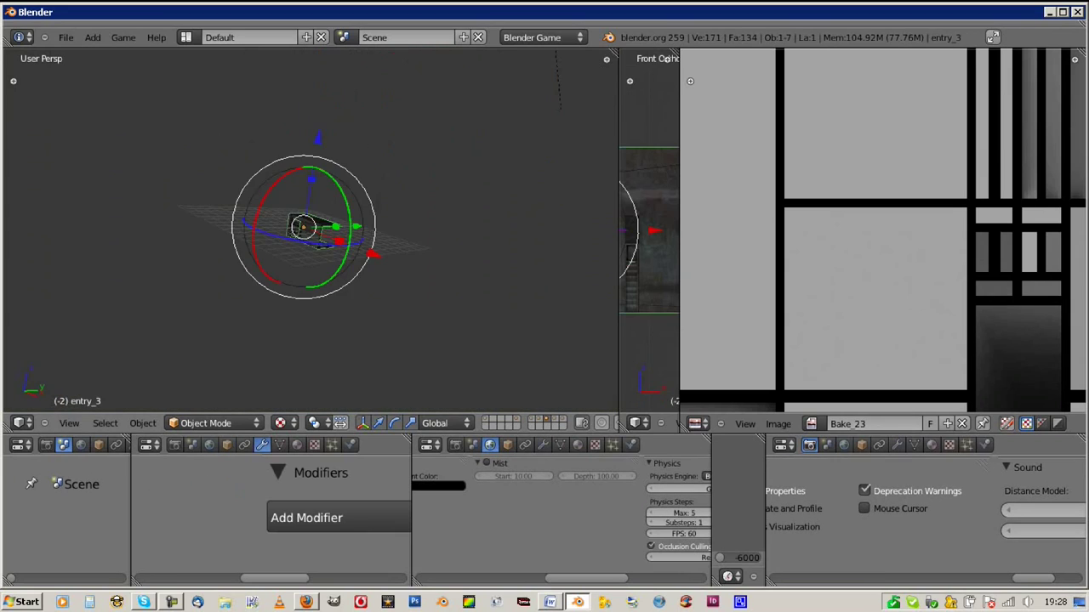
key(Tab)
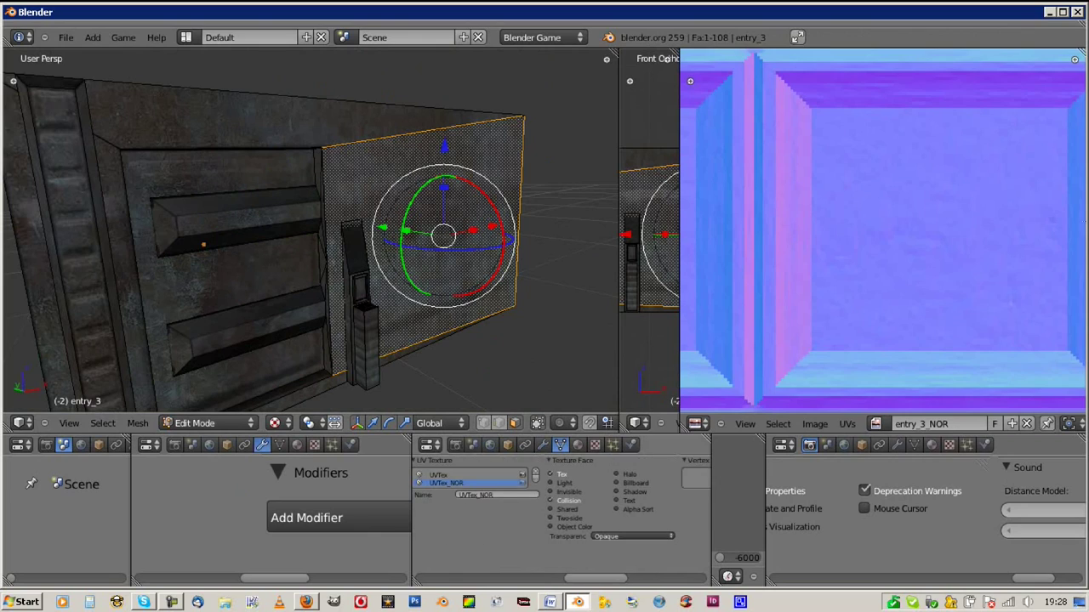
key(a)
scroll(884, 230, down, 3)
key(a)
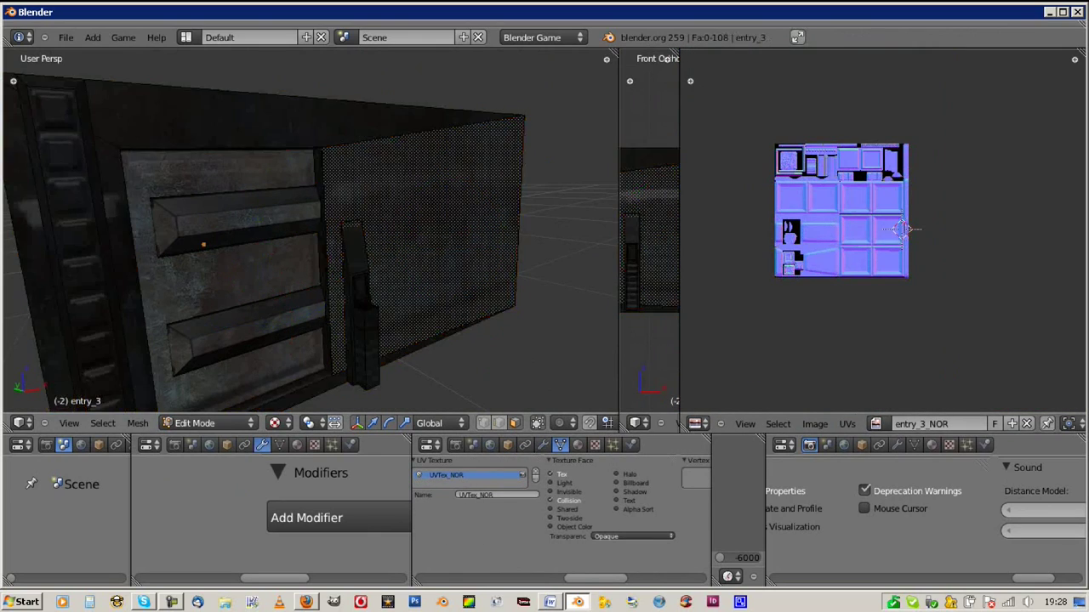
Reselect entry_3, isolate it in Edit Mode, and browse the textures folder for an image
right_click(368, 308)
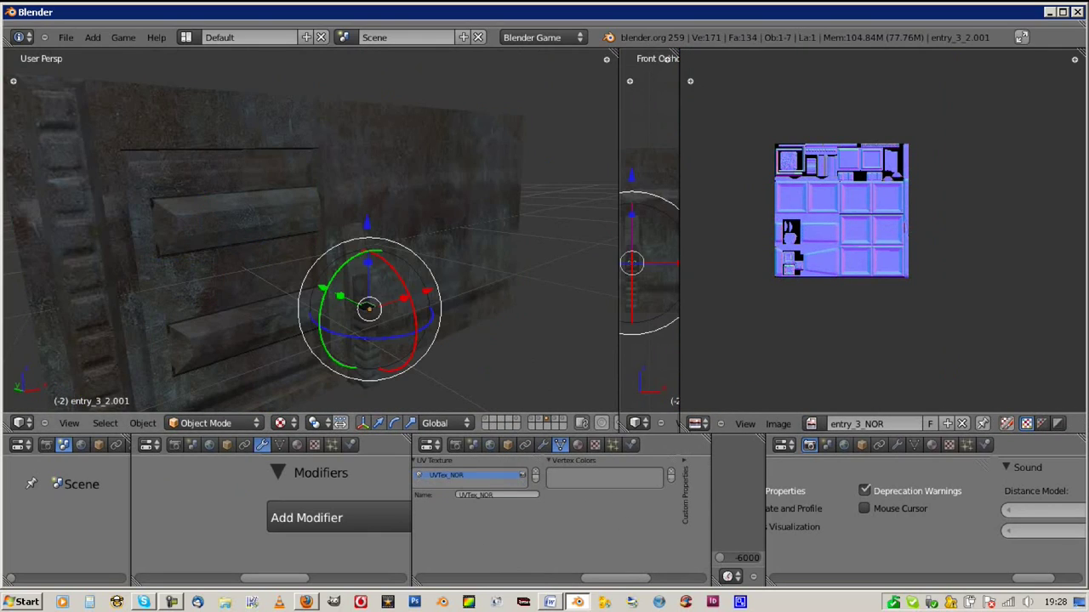
right_click(368, 308)
key(KP_Divide)
key(Tab)
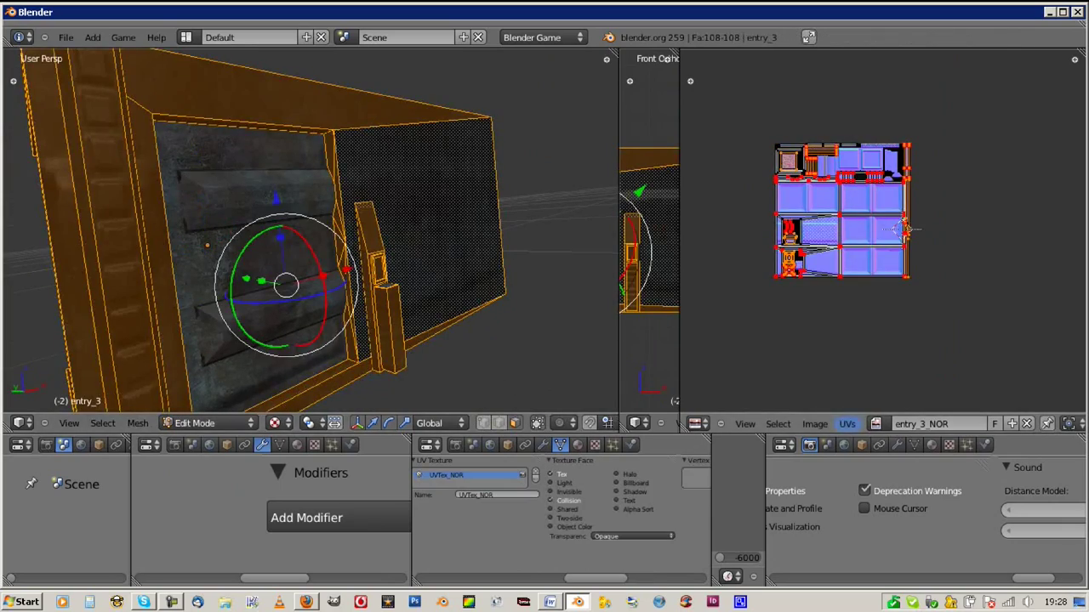
click(814, 423)
click(837, 393)
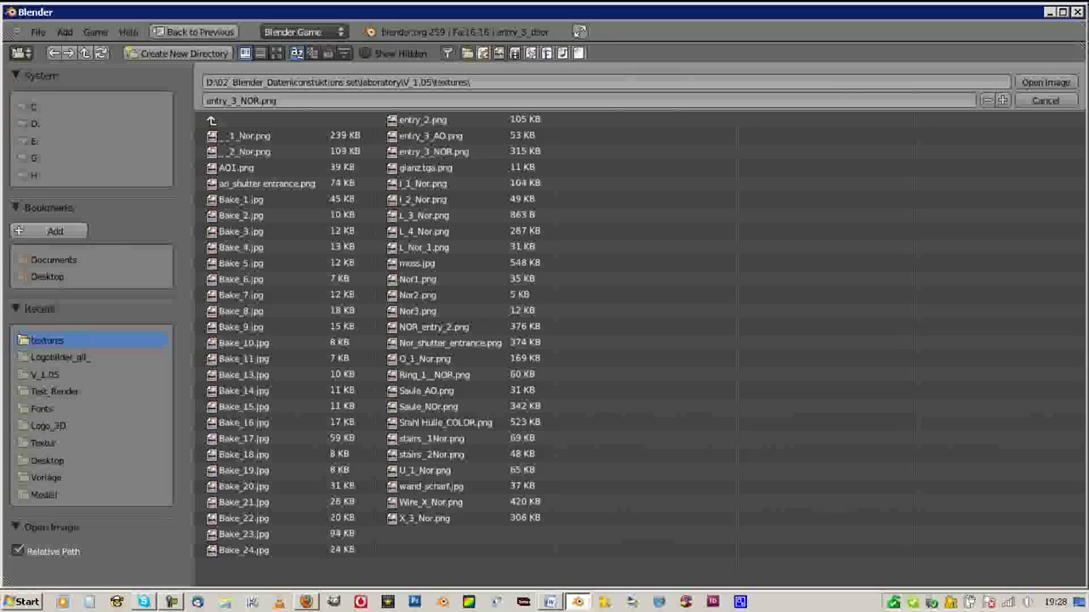
Load the entry_3_AO image and bake Ambient Occlusion into it
click(433, 152)
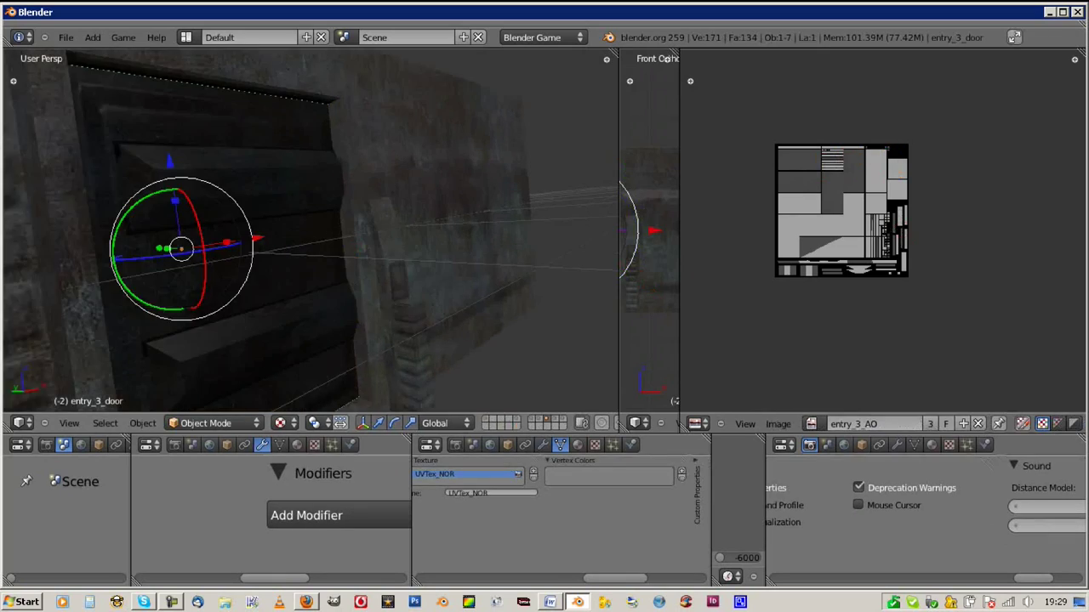
click(814, 424)
click(838, 392)
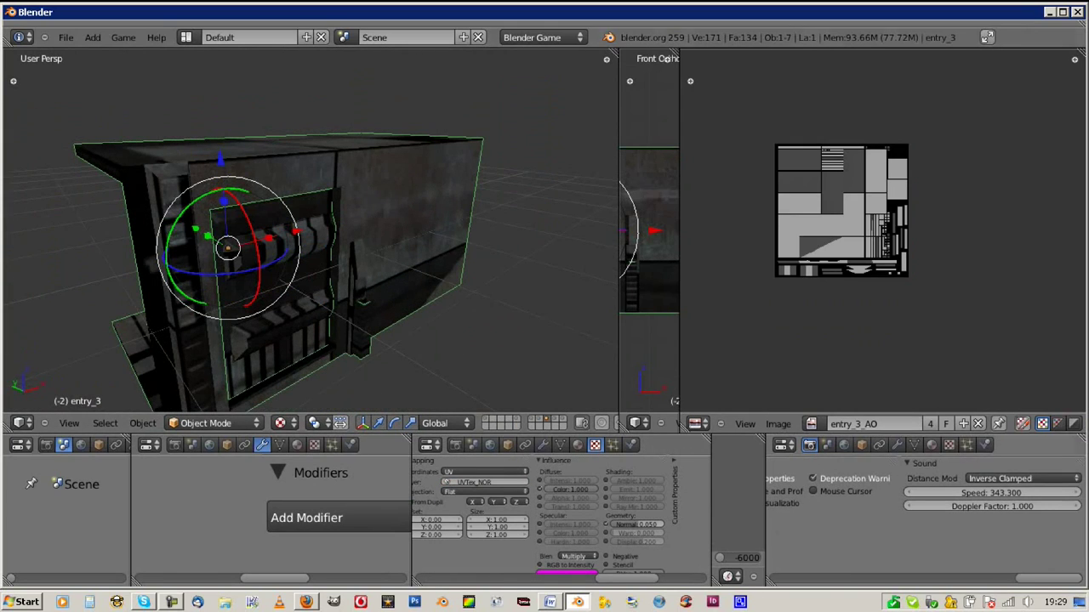
click(908, 463)
click(900, 479)
Let the entry_3_AO occlusion bake finish, then test-run the scene in Blender Game
scroll(812, 195, up, 1)
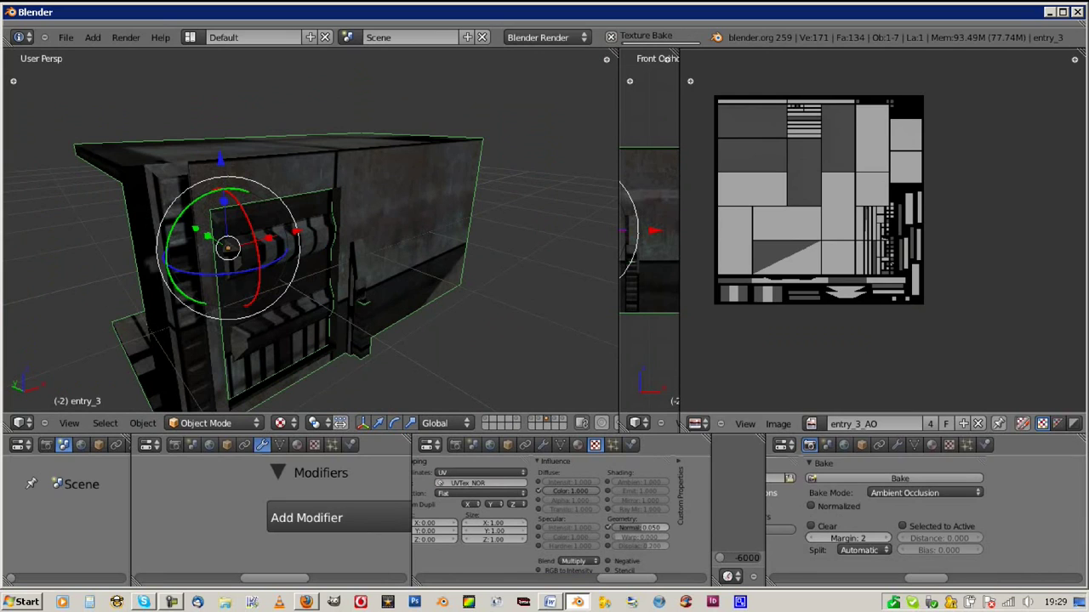
scroll(812, 196, up, 1)
scroll(813, 195, up, 1)
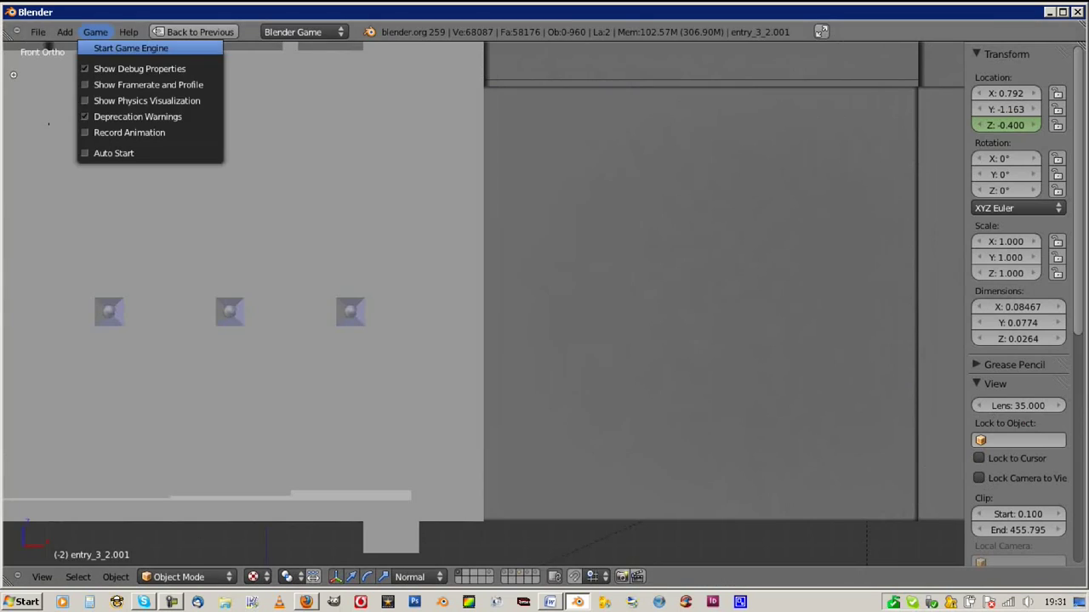
click(131, 47)
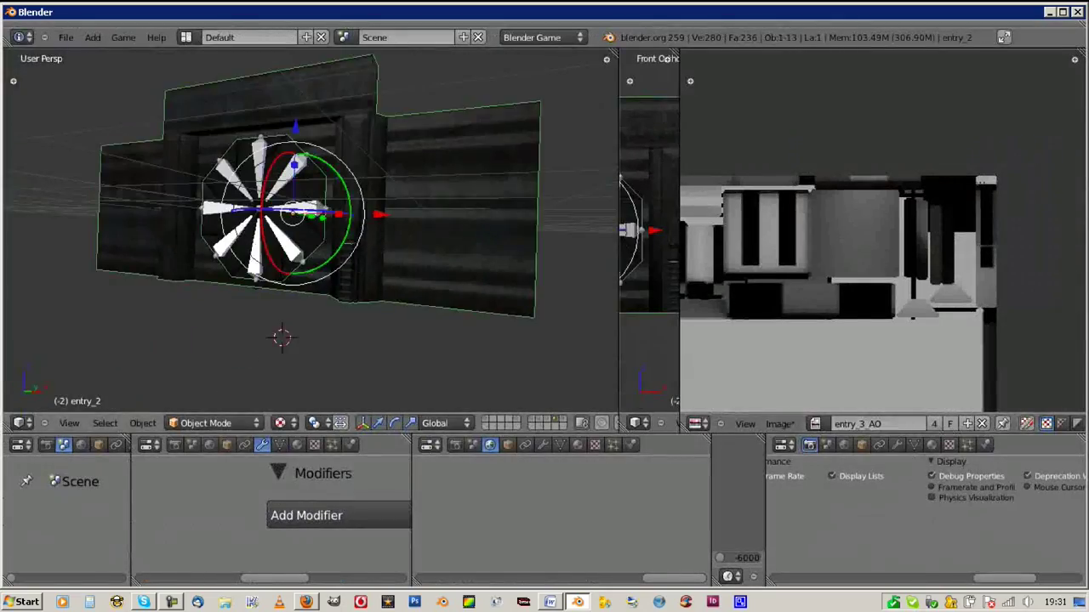
Show entry_2's UVs over NOR_entry_2 and open a file explorer on the laboratory folder
key(Tab)
key(Tab)
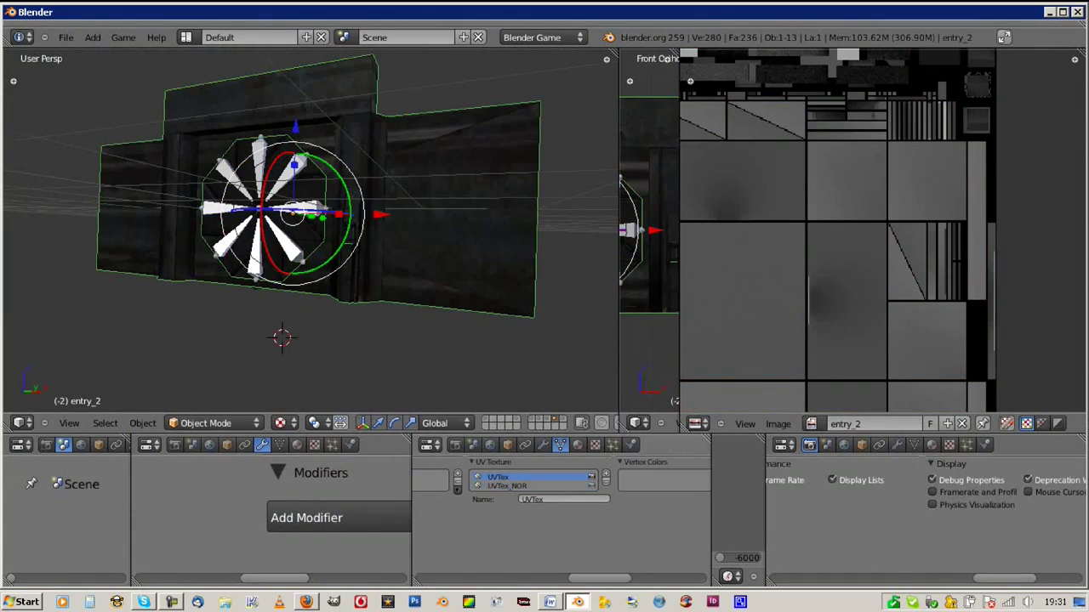
scroll(310, 230, up, 5)
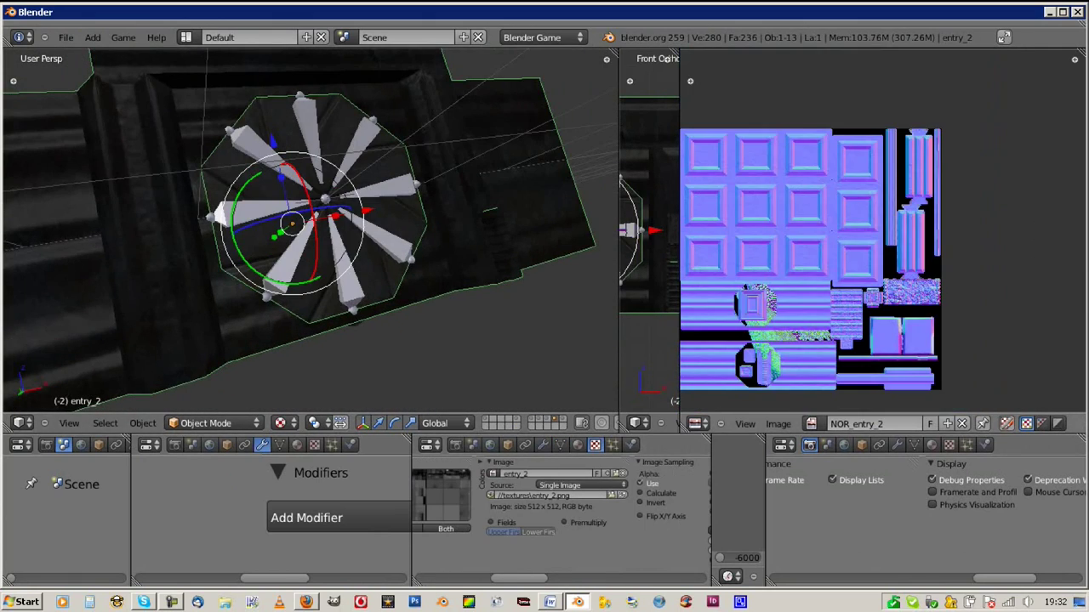
key(super)
click(85, 143)
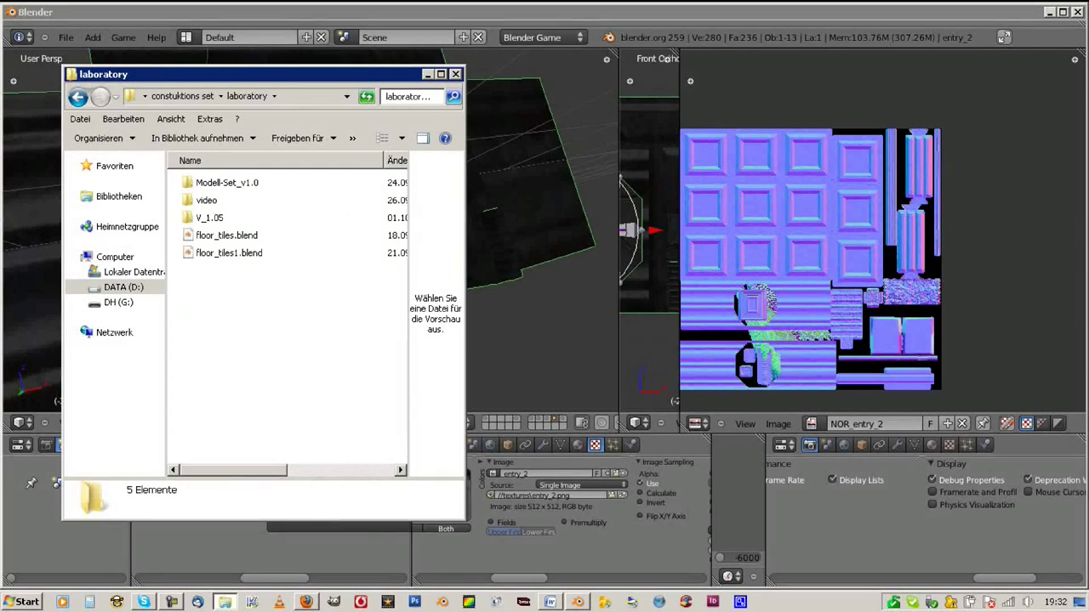
Go to laboratory\V_1.05\textures and rename entry_2.png to entry_2_AO.png
double_click(212, 200)
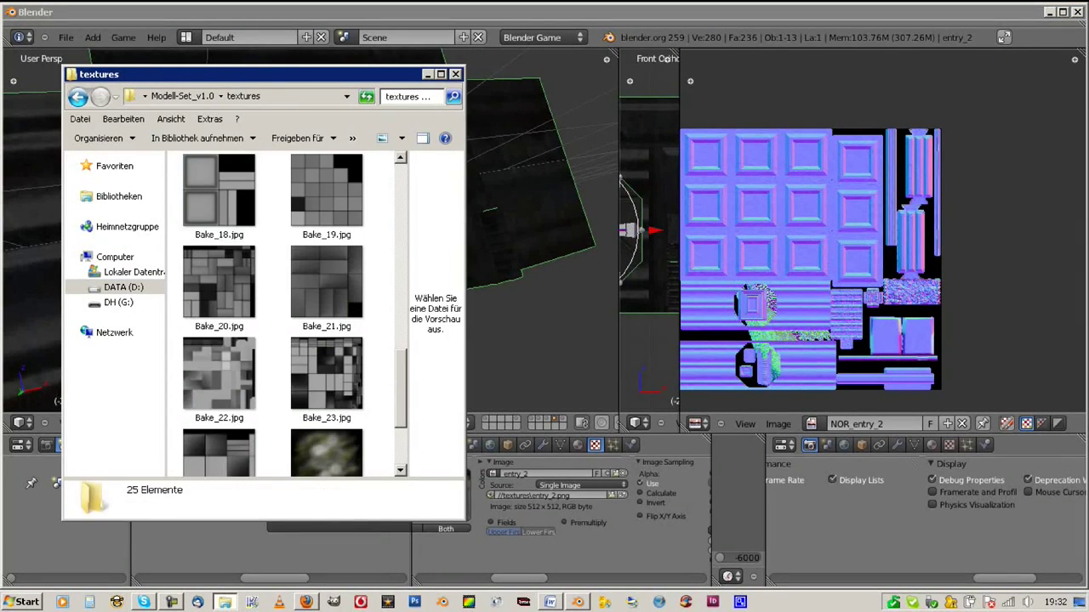
key(BackSpace)
key(BackSpace)
key(Down)
key(Down)
key(Return)
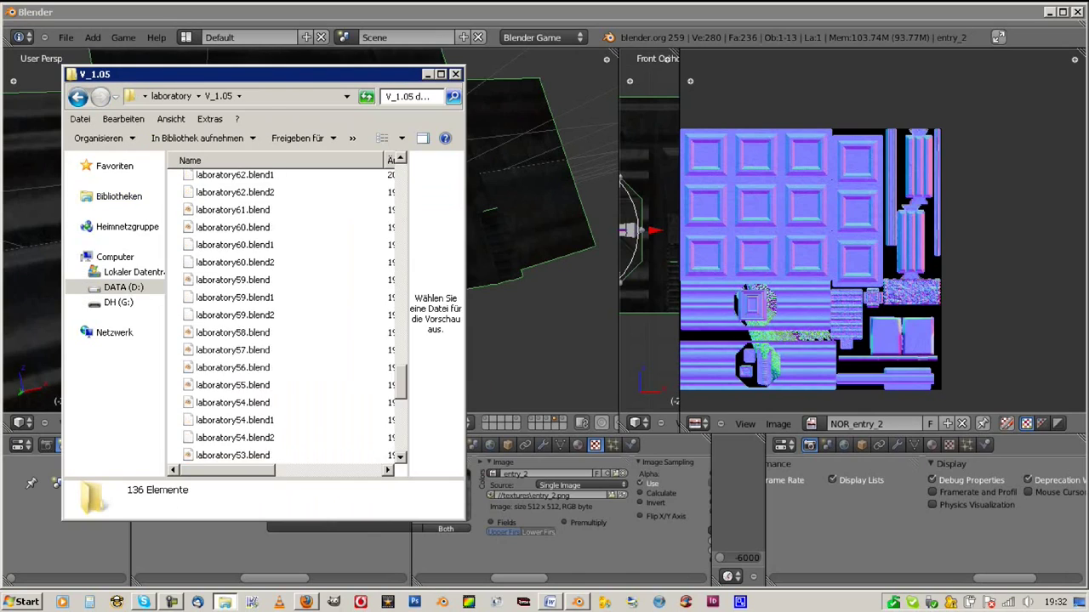
key(t)
key(Return)
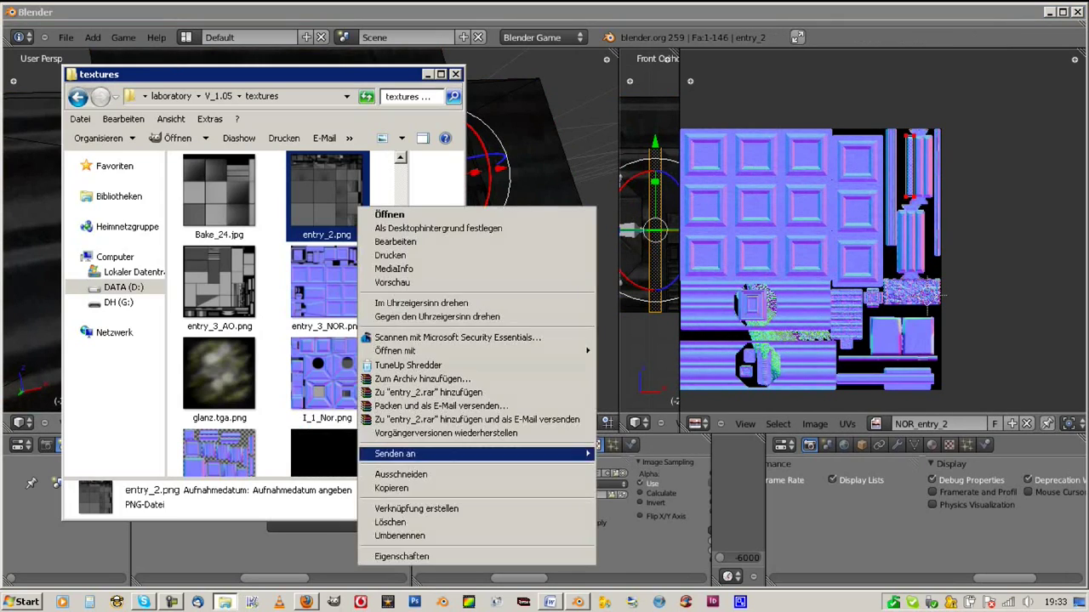
key(m)
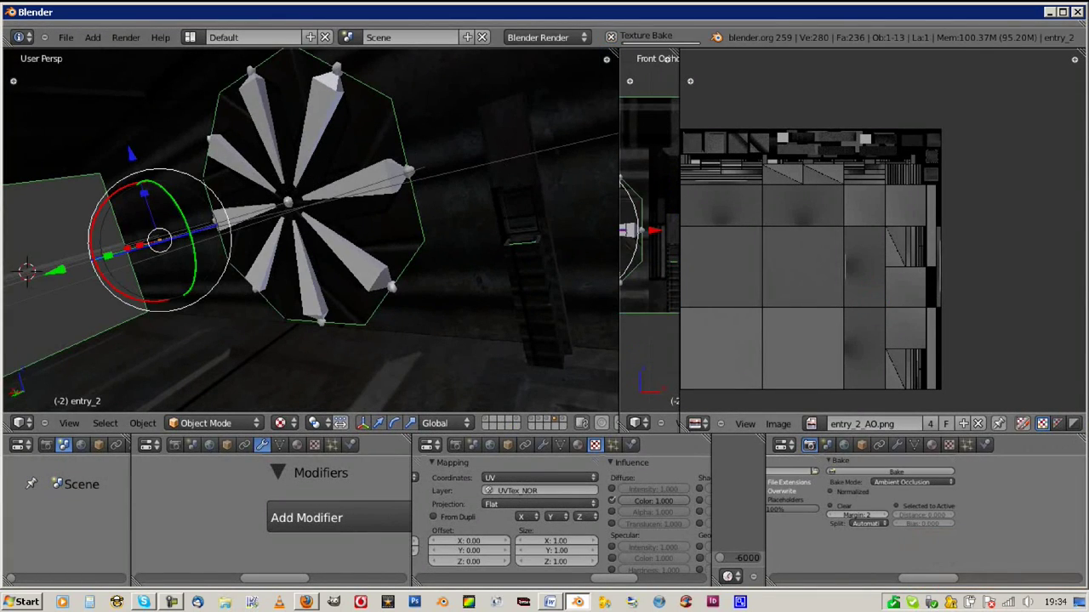
Bake ambient occlusion into entry_2_AO.png, return to Object Mode, and save the image
scroll(881, 231, down, 3)
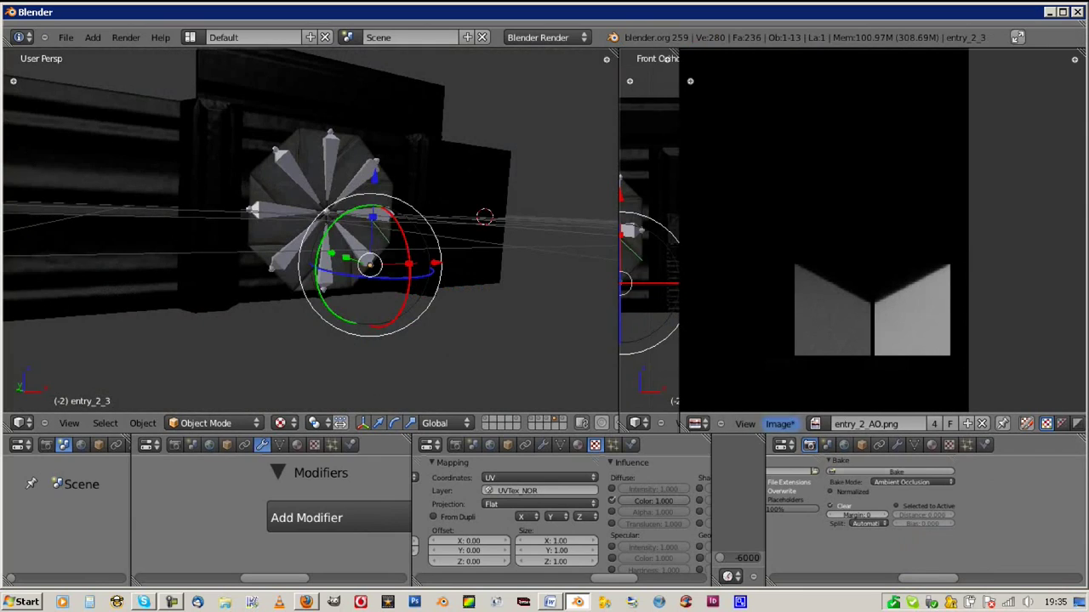
key(ctrl+alt+b)
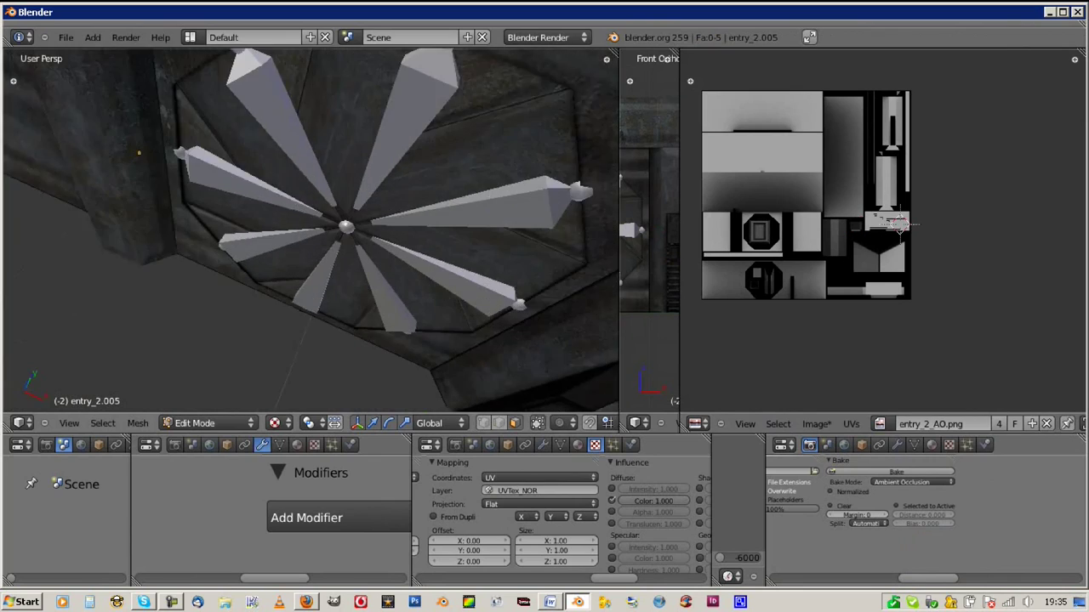
click(211, 422)
click(213, 416)
click(778, 423)
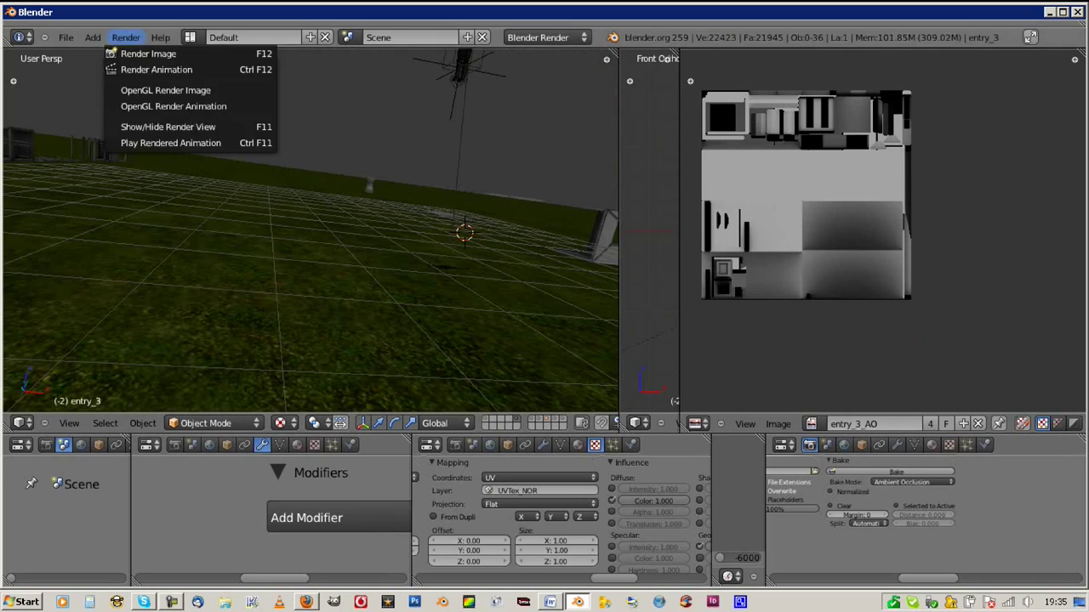
Test-run the scene in the game engine, then select and frame the entry_2.003 fan
click(157, 54)
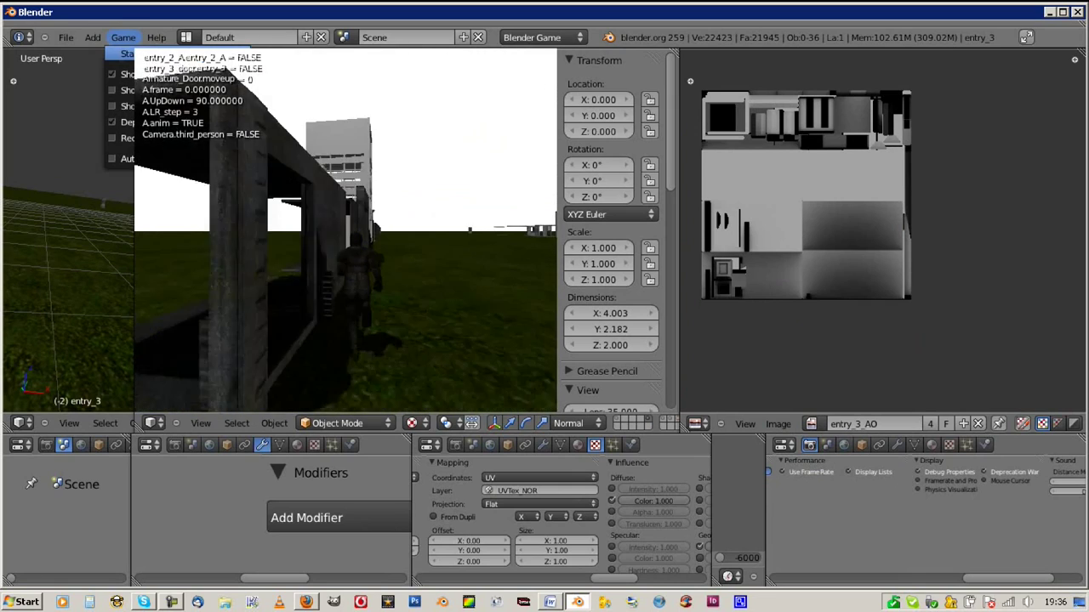
key(Escape)
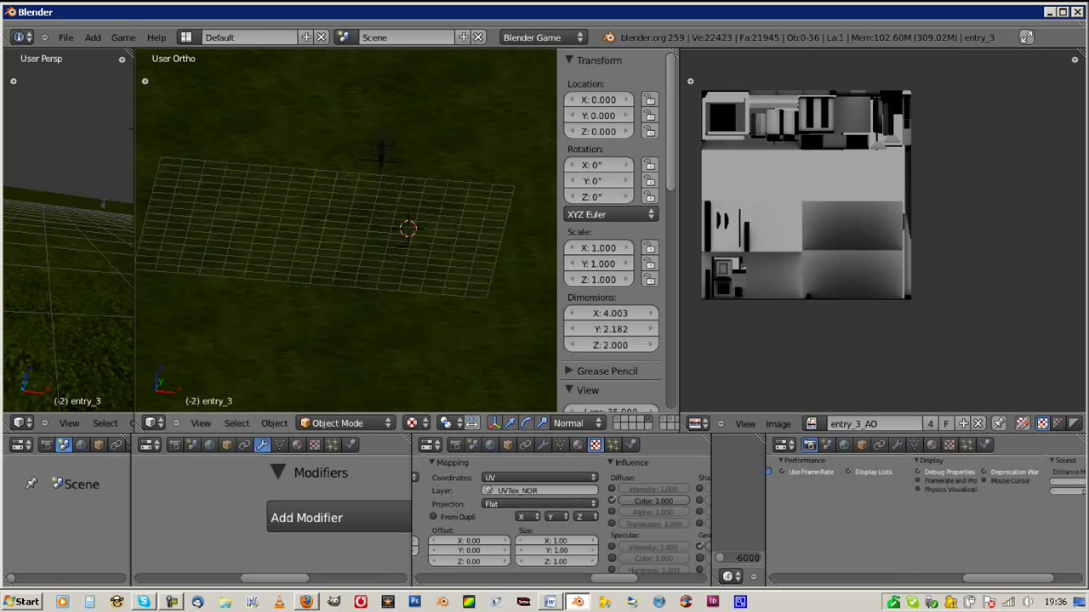
right_click(171, 315)
key(KP_Decimal)
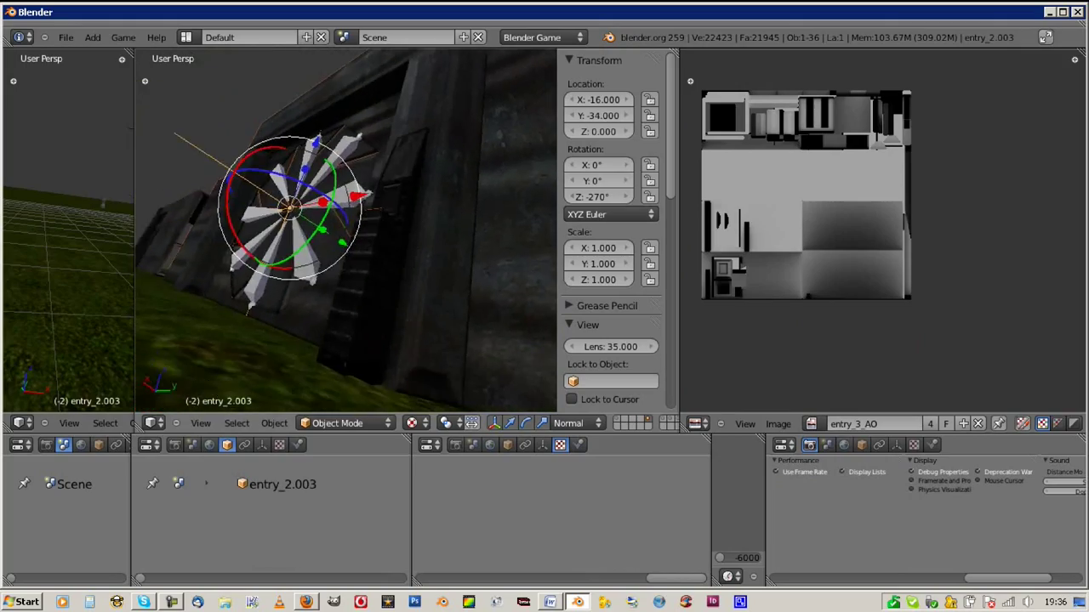
middle_drag(366, 247, 409, 247)
Maximise the 3D view, fly around, and select the Cube.1205 stairwell
key(ctrl+Up)
key(shift+f)
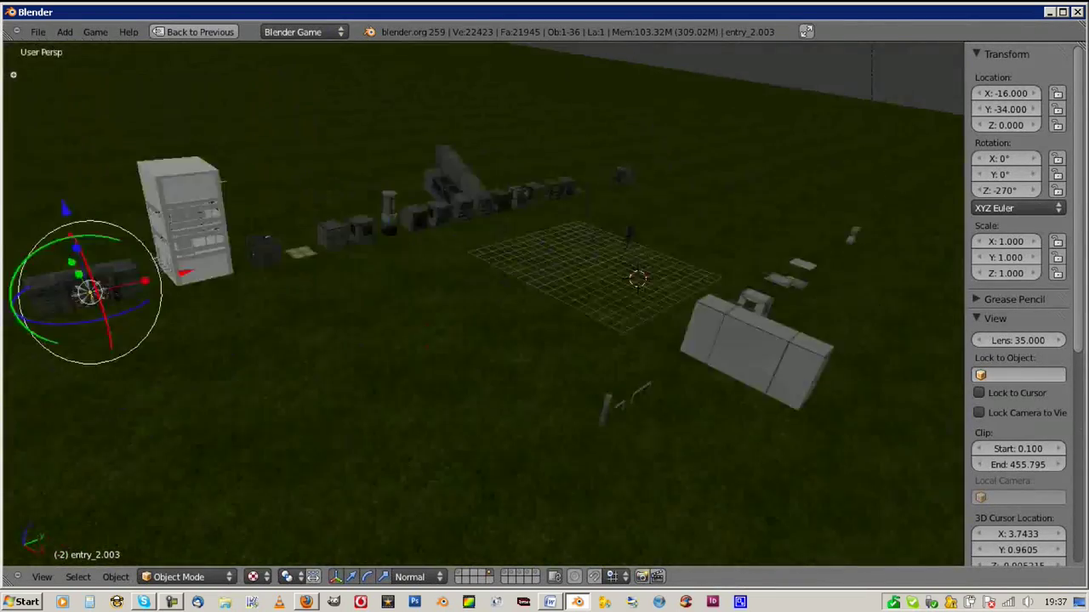
right_click(366, 446)
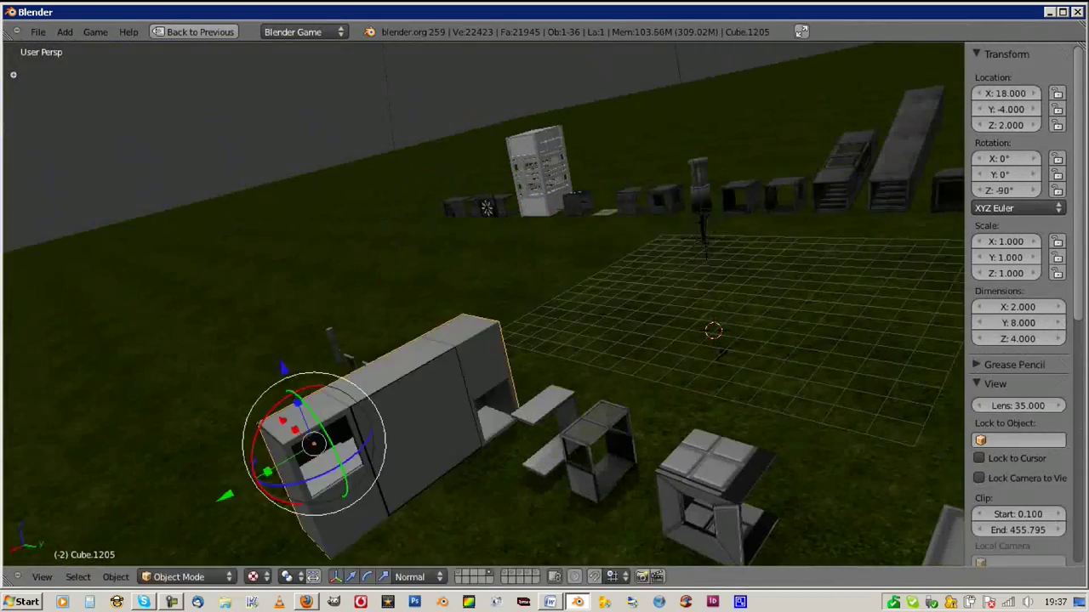
Move Cube.1205 20 units along X, restore the layout, and show its UVs in Edit Mode
key(g)
key(2)
key(0)
key(Return)
key(KP_Decimal)
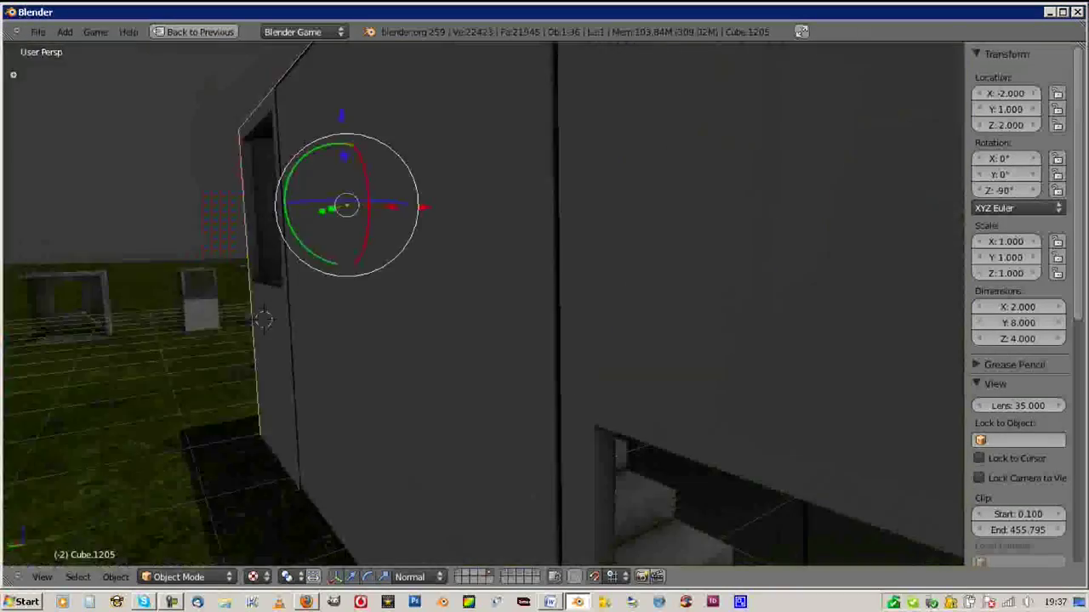
key(ctrl+Up)
key(Tab)
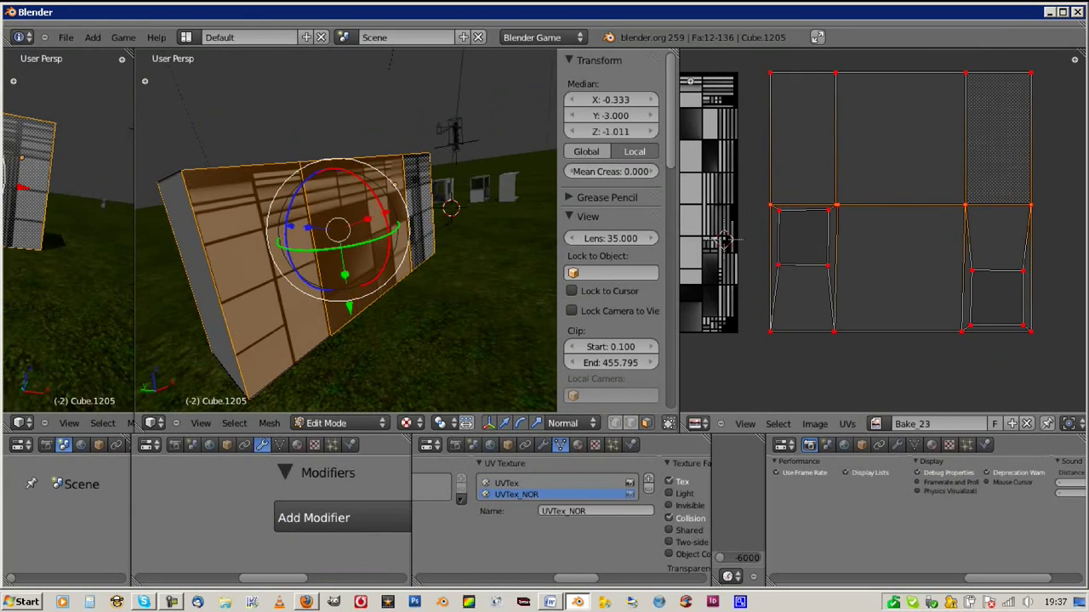
Align Cube.1205's UV faces onto the Bake 23 grid and return to mesh editing
key(w)
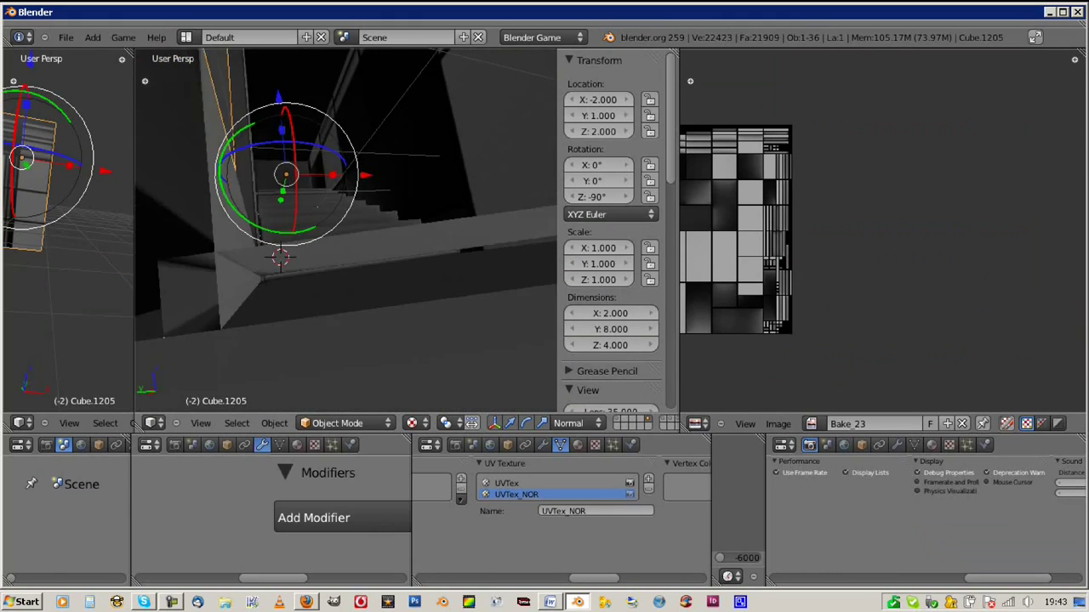
key(Tab)
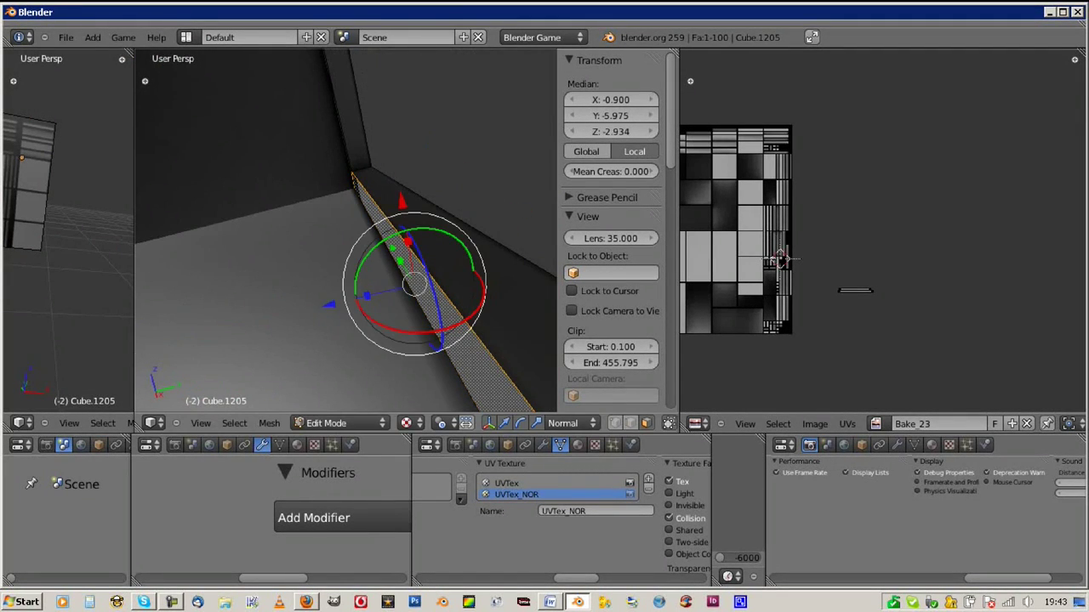
Delete the selected floor-wall sliver vertices and clear the mesh selection
key(x)
click(256, 267)
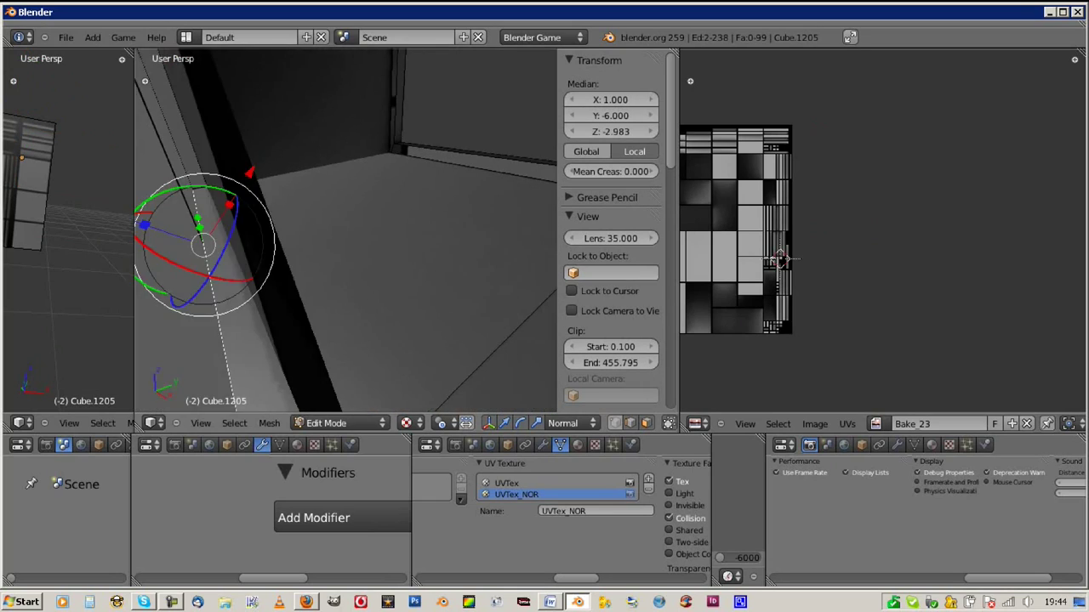
key(a)
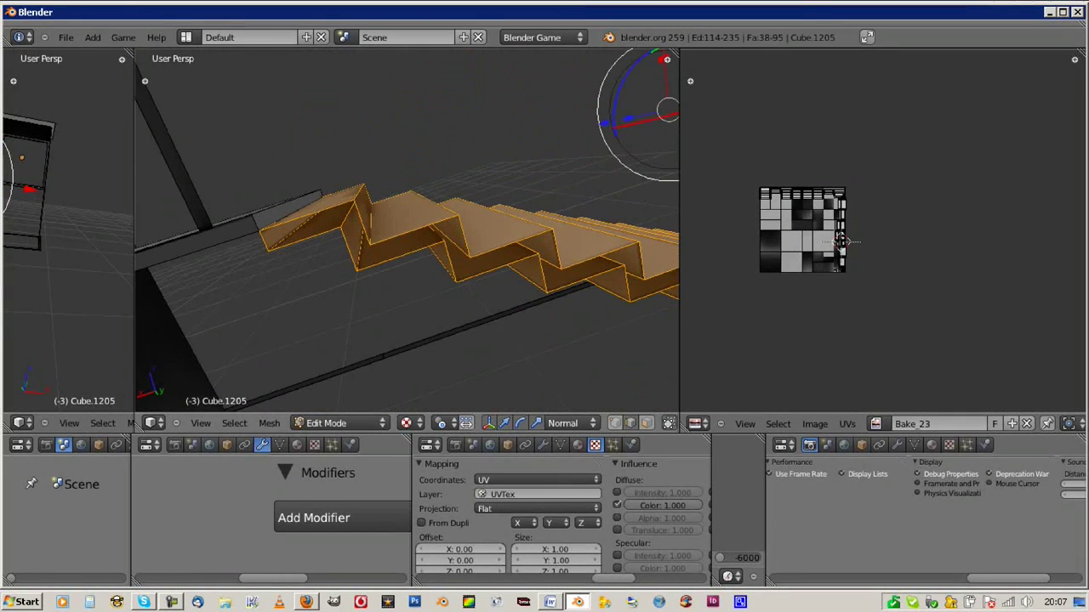
Orbit around the stairs and clear the stair selection to isolate the landing slab's UV island
middle_drag(407, 229, 406, 171)
key(g)
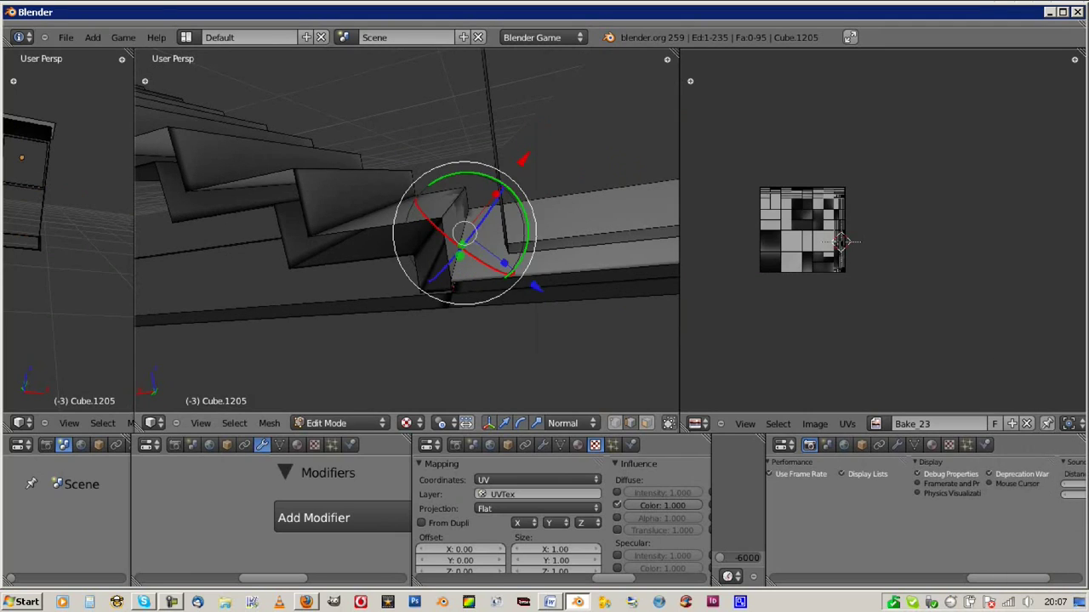
scroll(769, 255, up, 4)
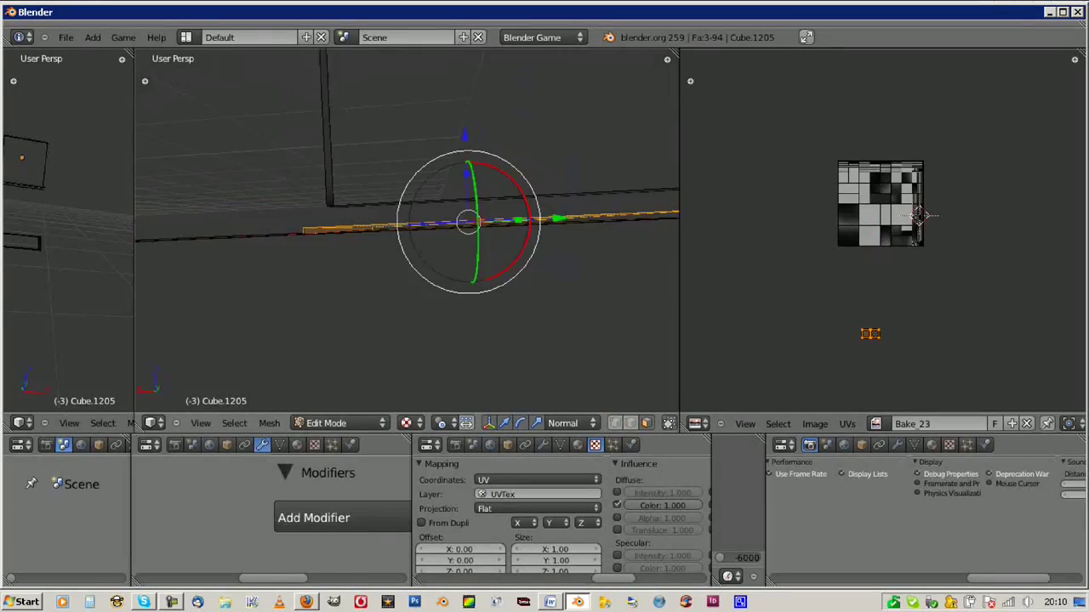
Auto-align the landing slab's UV island into line and scale it
scroll(1020, 174, up, 2)
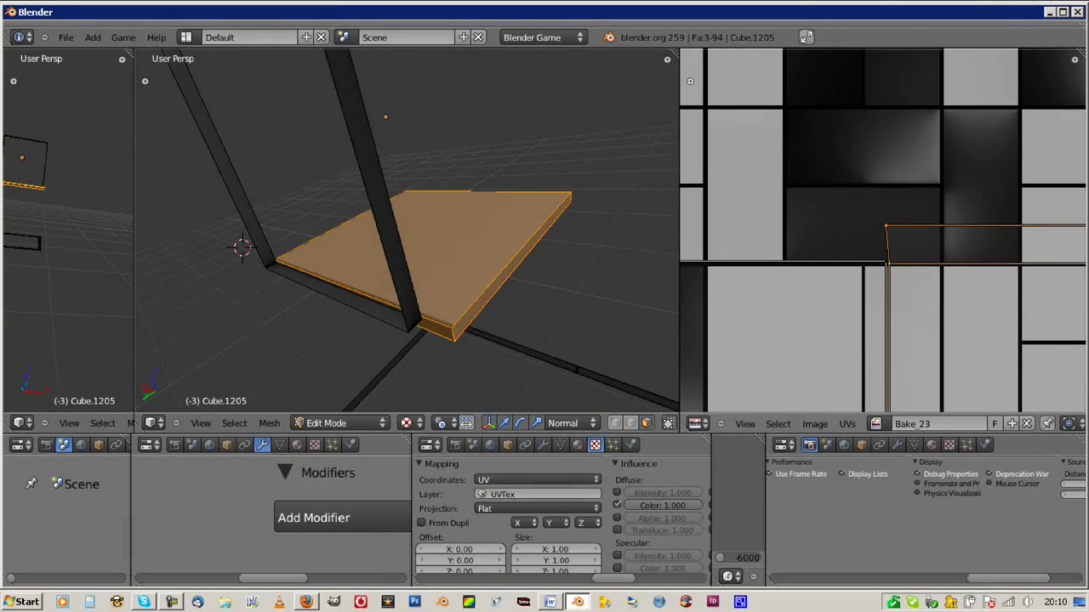
scroll(1012, 179, down, 4)
key(w)
key(a)
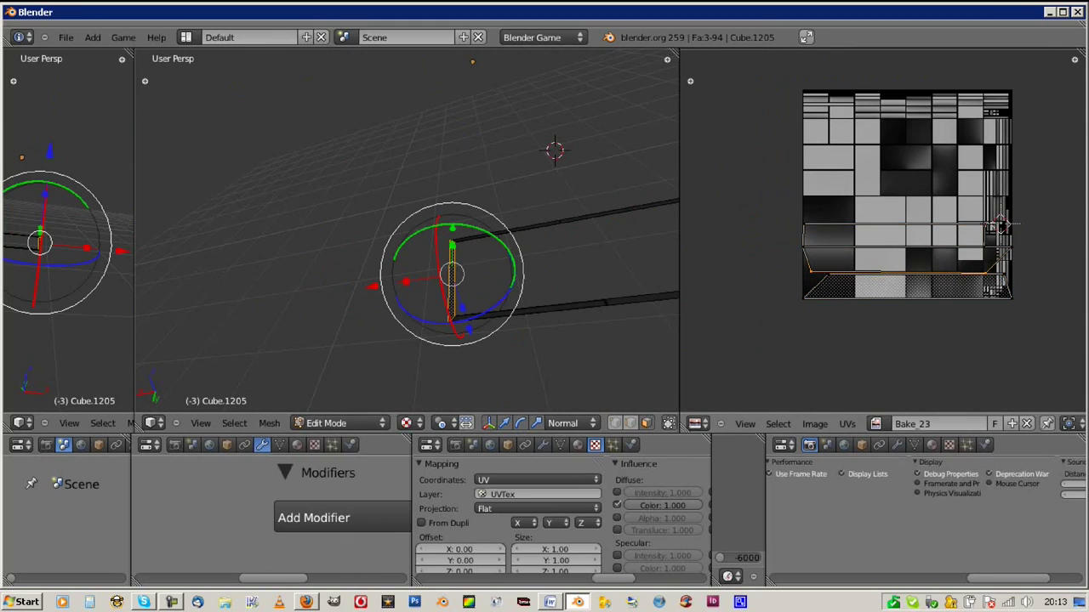
key(p)
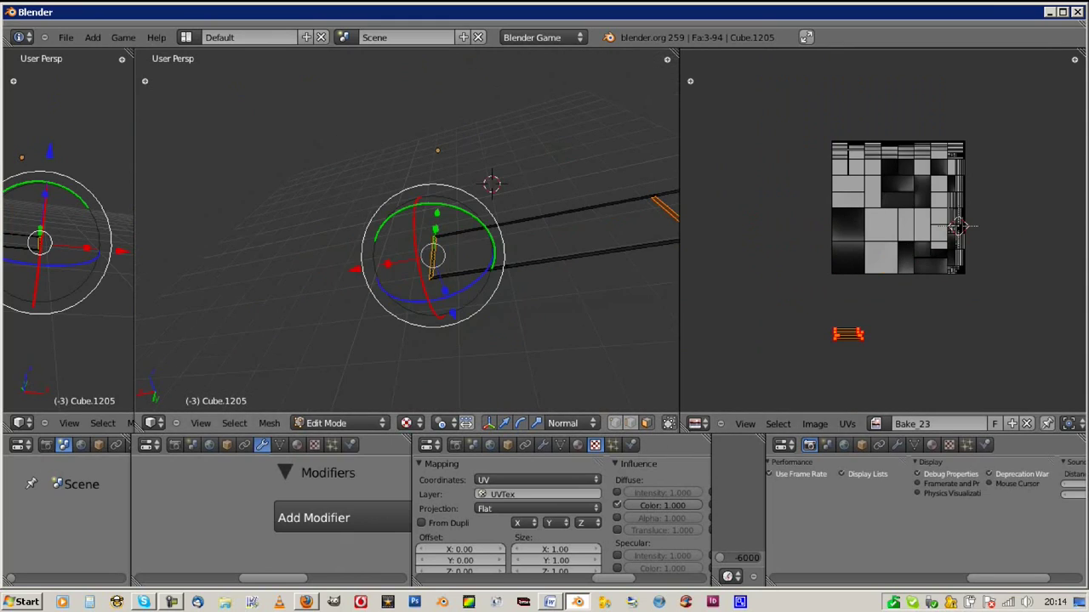
scroll(907, 194, up, 2)
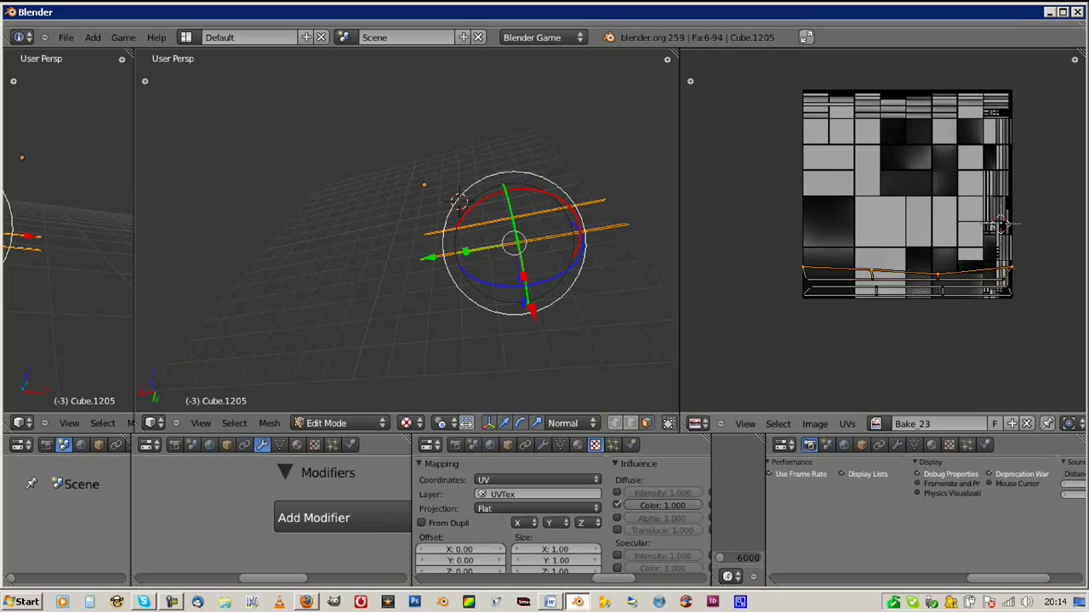
scroll(907, 194, up, 1)
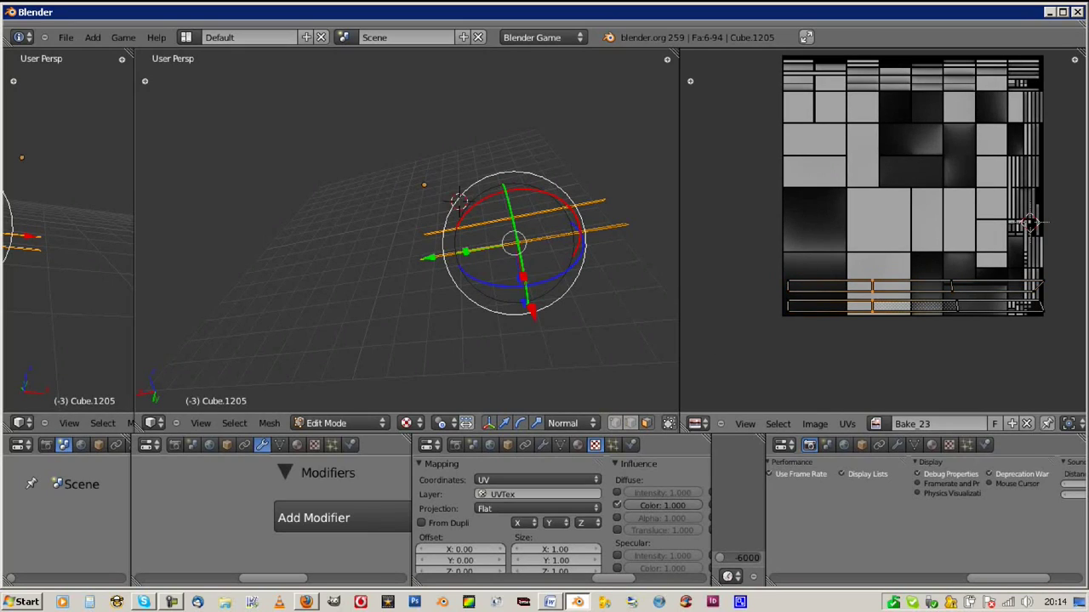
click(921, 283)
click(948, 221)
key(g)
scroll(911, 226, down, 4)
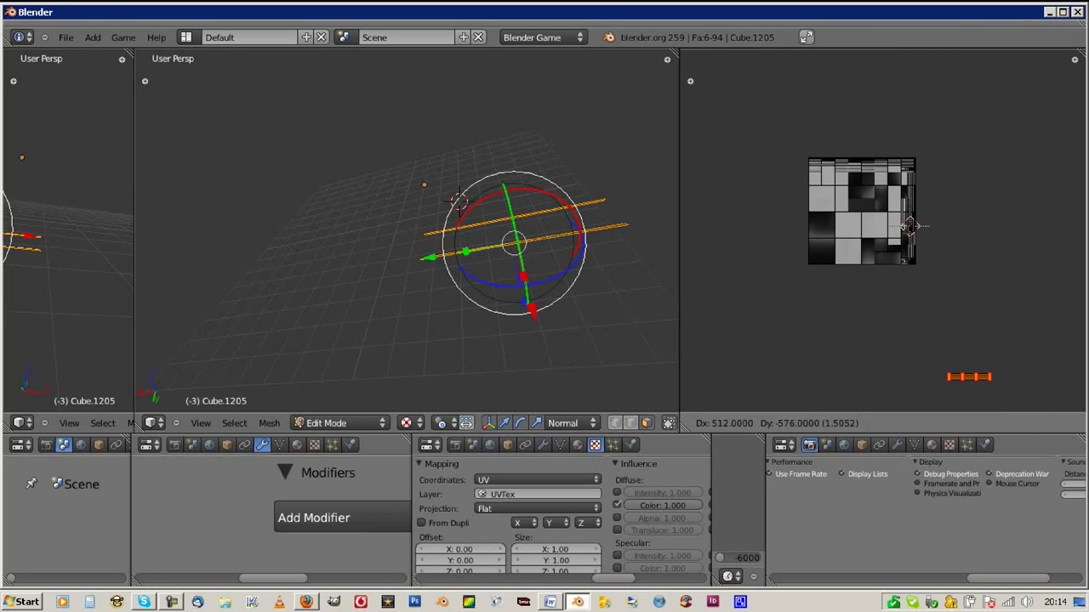
Reveal the hidden stairwell parts, select all faces, and use Multitexture viewport shading
key(alt+h)
key(n)
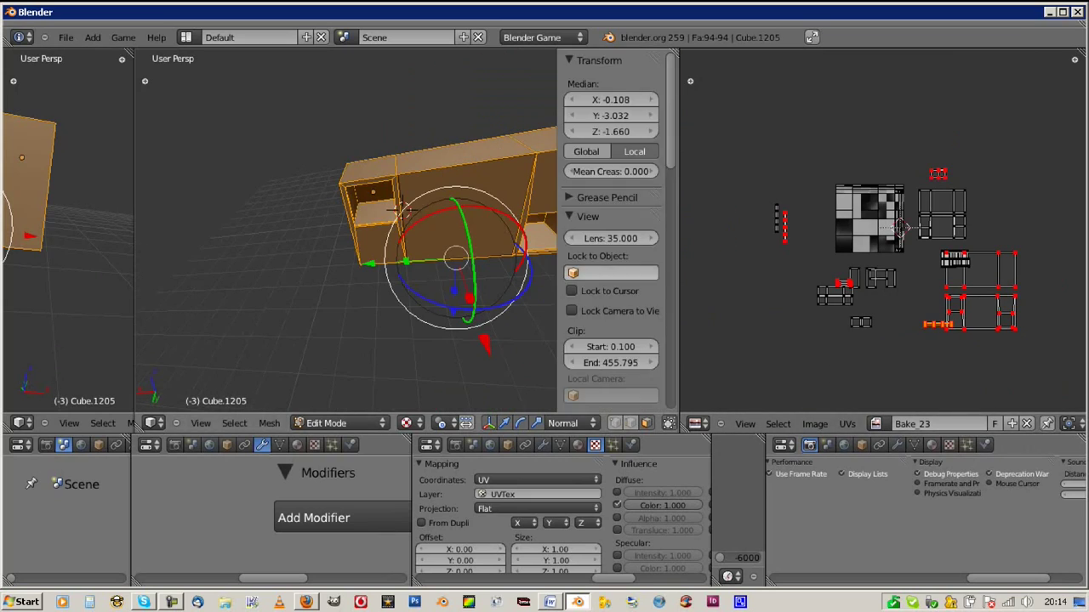
scroll(612, 255, down, 5)
click(611, 260)
click(600, 235)
Create a new 1024×1024 UV Grid image for the stairwell's UVs
scroll(885, 239, up, 2)
scroll(884, 238, up, 4)
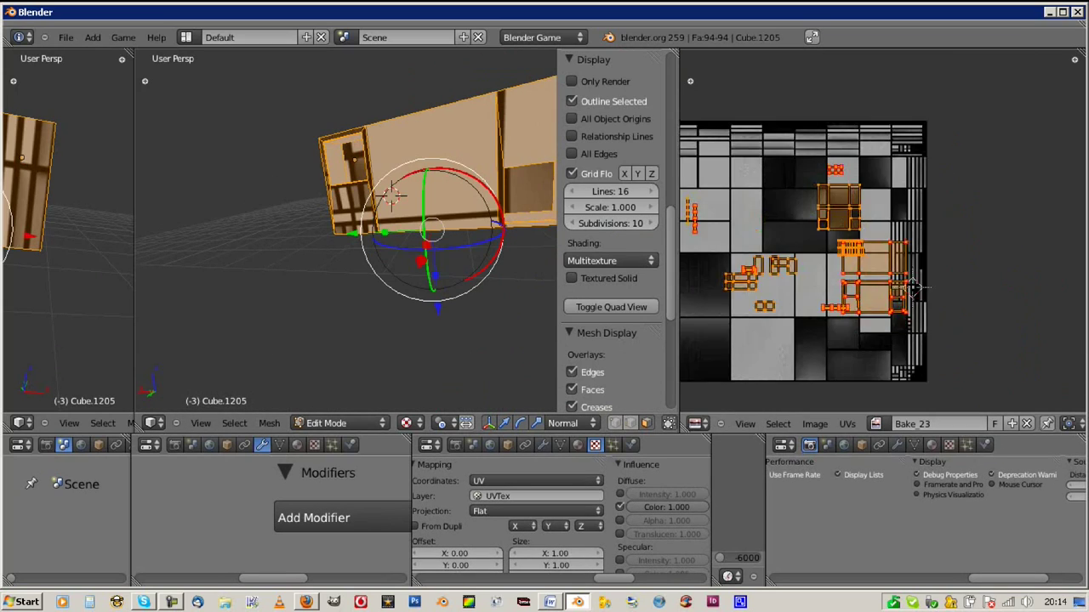
click(814, 423)
click(834, 542)
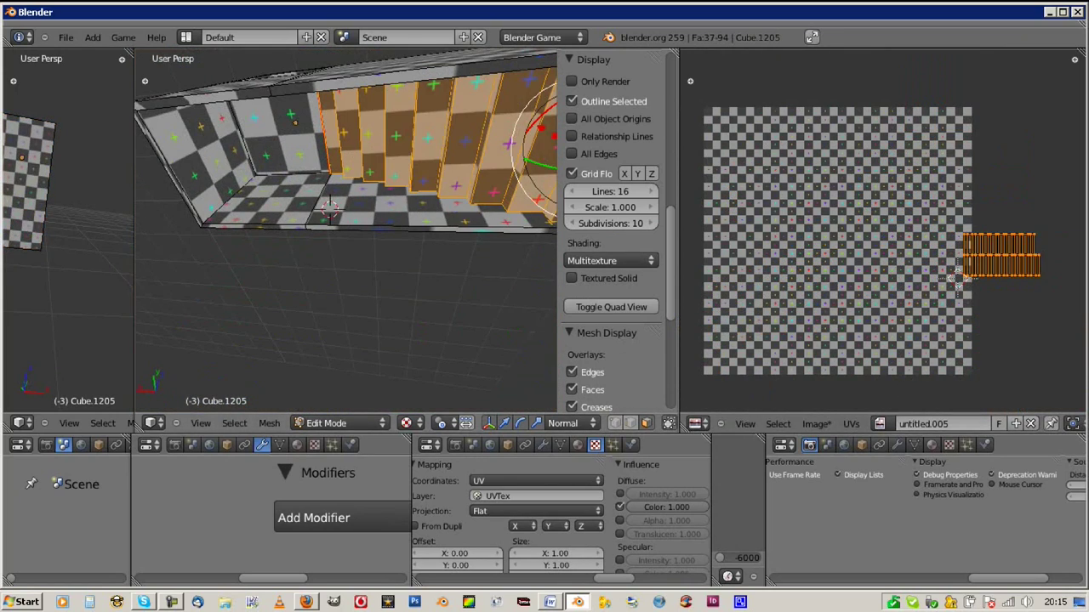
Scale the selected UVs up and maximize the UV editor to fill the window
key(s)
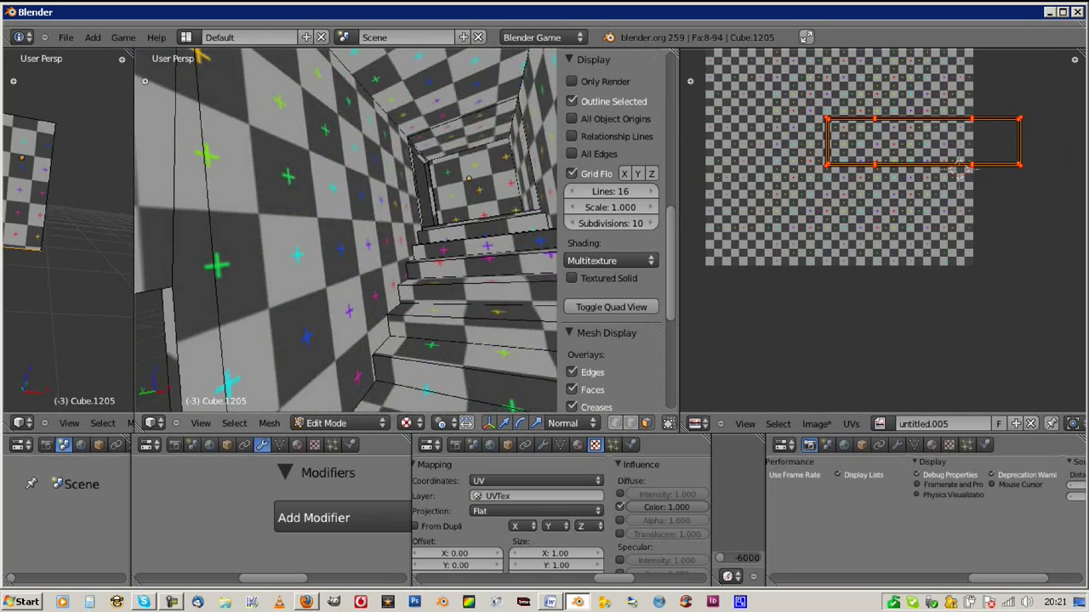
key(a)
key(ctrl+Up)
key(a)
Select a single UV island and move it inside the checker grid
key(t)
key(KP_Decimal)
key(g)
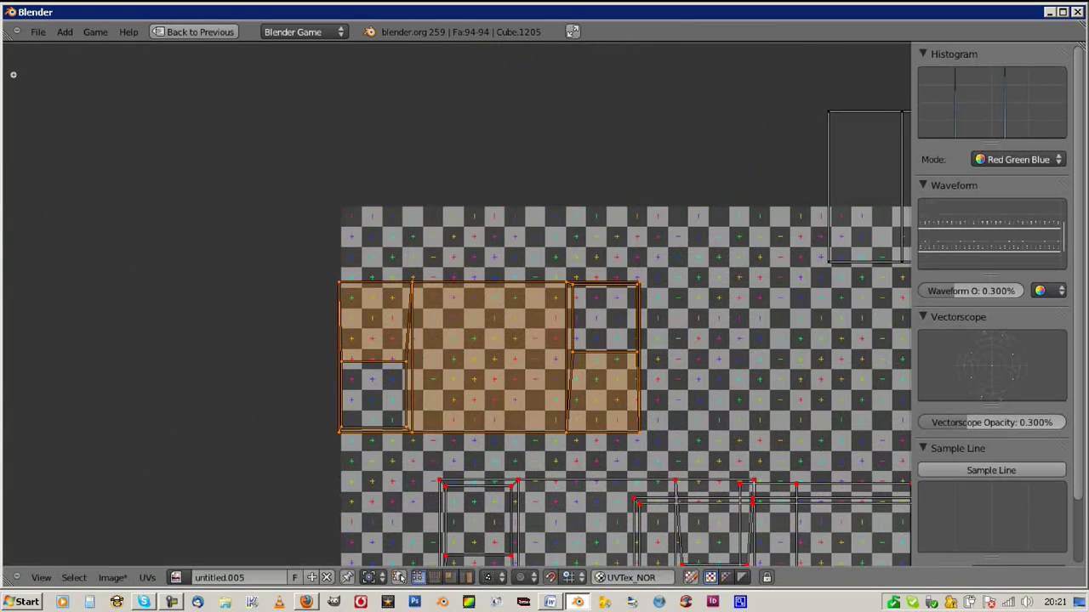
scroll(595, 340, down, 3)
key(n)
key(g)
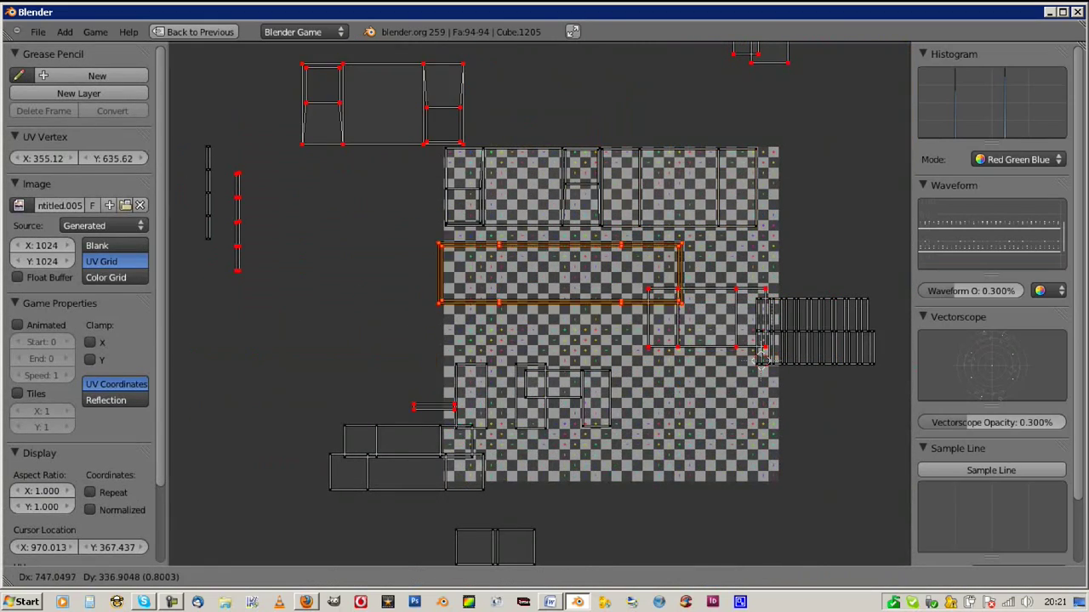
scroll(791, 366, up, 4)
scroll(808, 370, down, 3)
scroll(817, 374, up, 2)
click(817, 374)
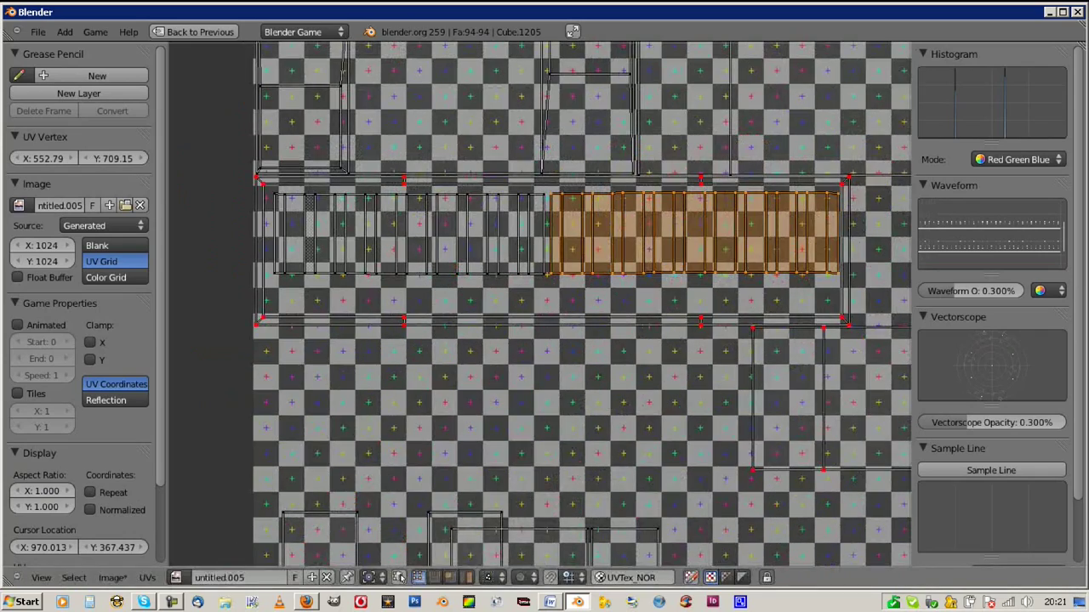
Move the stair strip island and place another island below it
key(ctrl+l)
key(g)
key(Home)
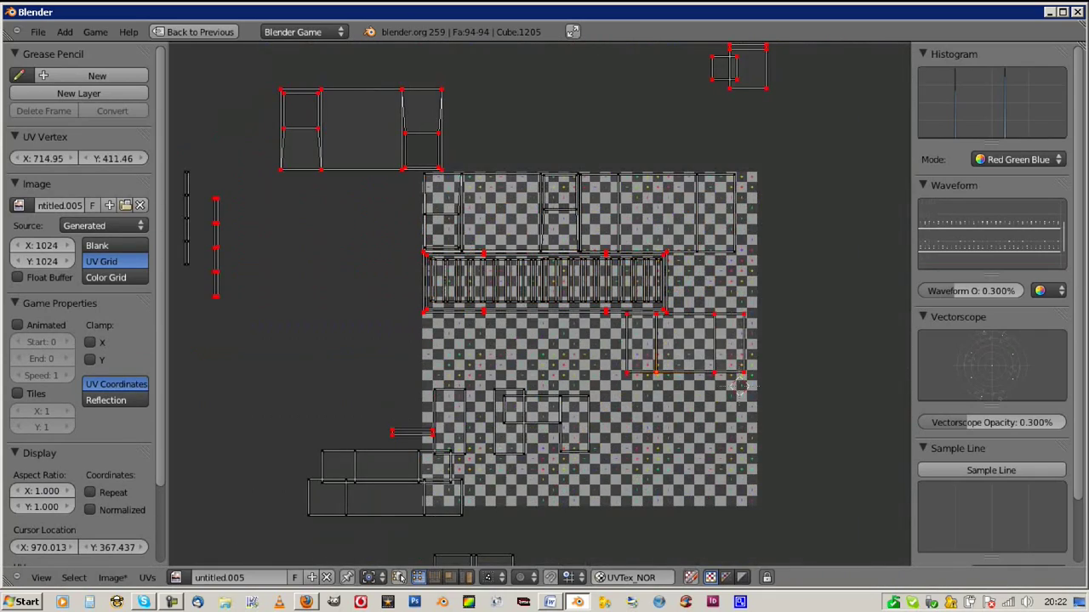
scroll(740, 385, up, 2)
scroll(740, 386, up, 4)
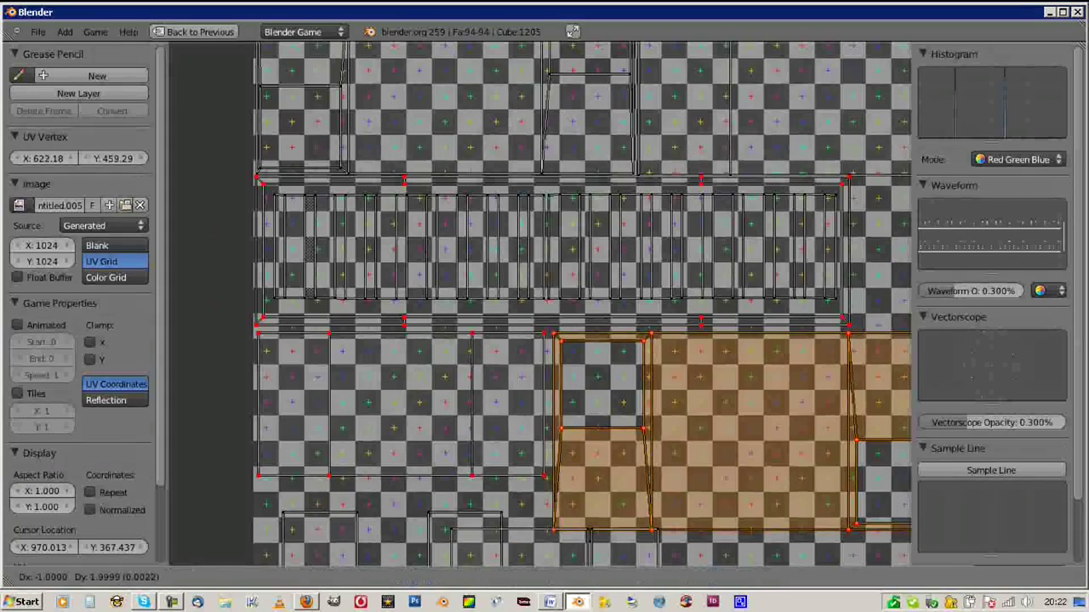
scroll(687, 359, down, 7)
click(687, 358)
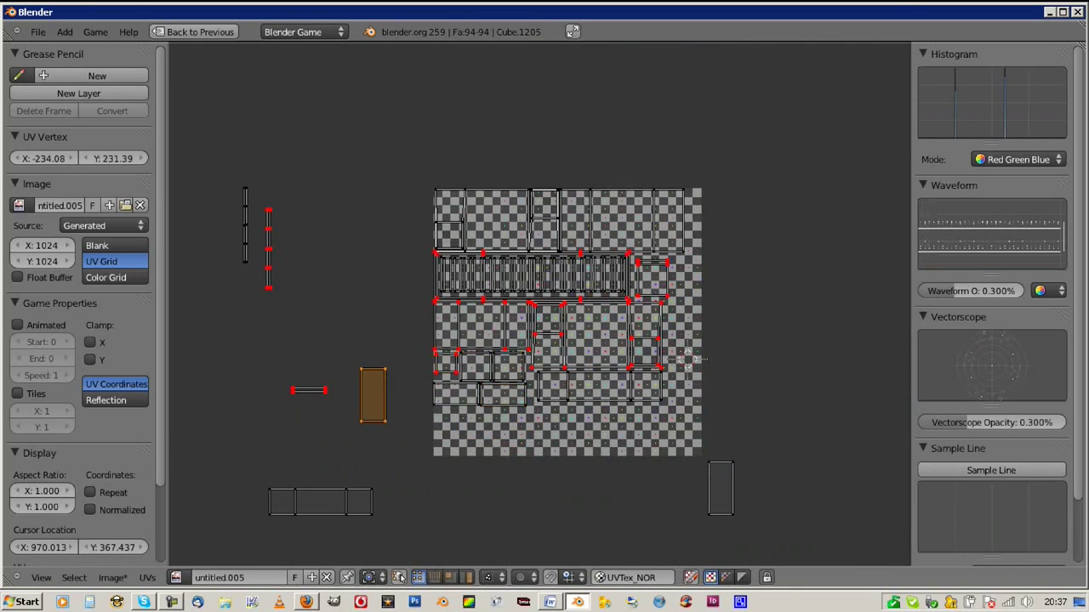
scroll(536, 427, up, 1)
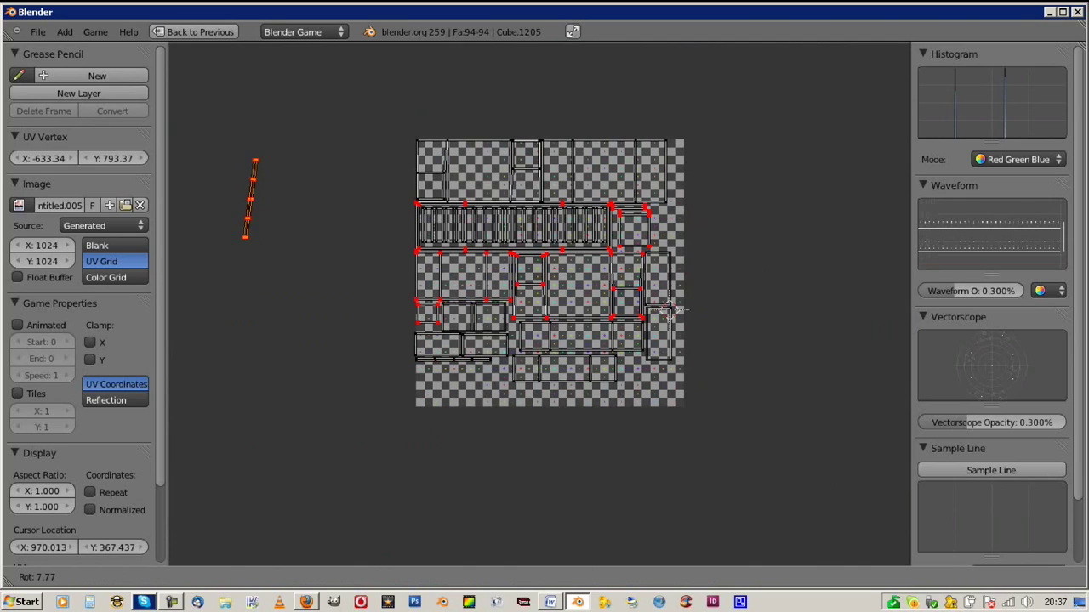
Select all UV islands and move them together on the checker grid
scroll(544, 306, up, 5)
key(w)
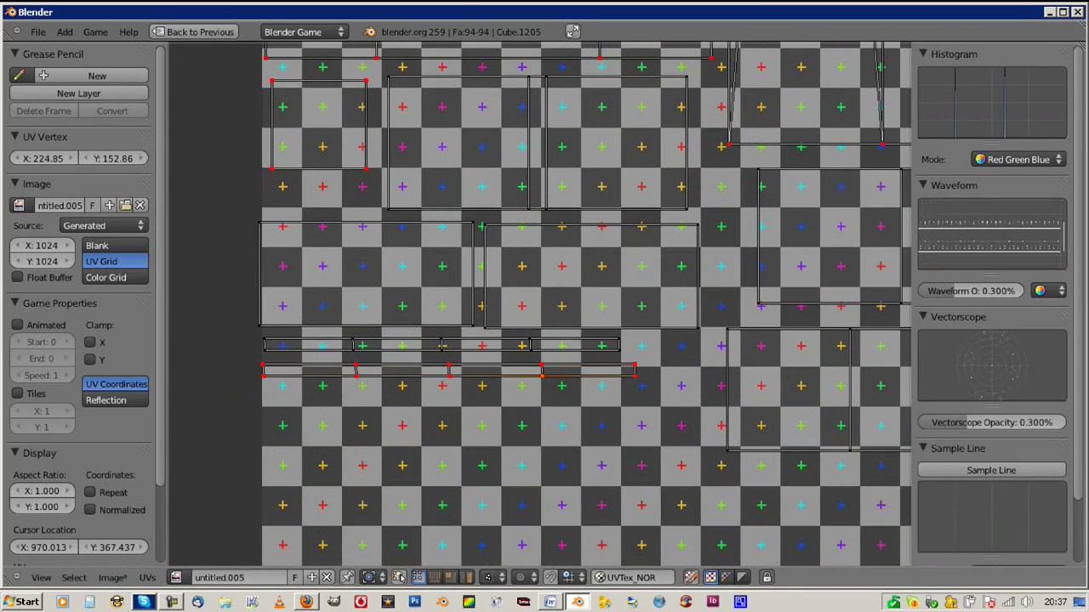
scroll(763, 239, down, 3)
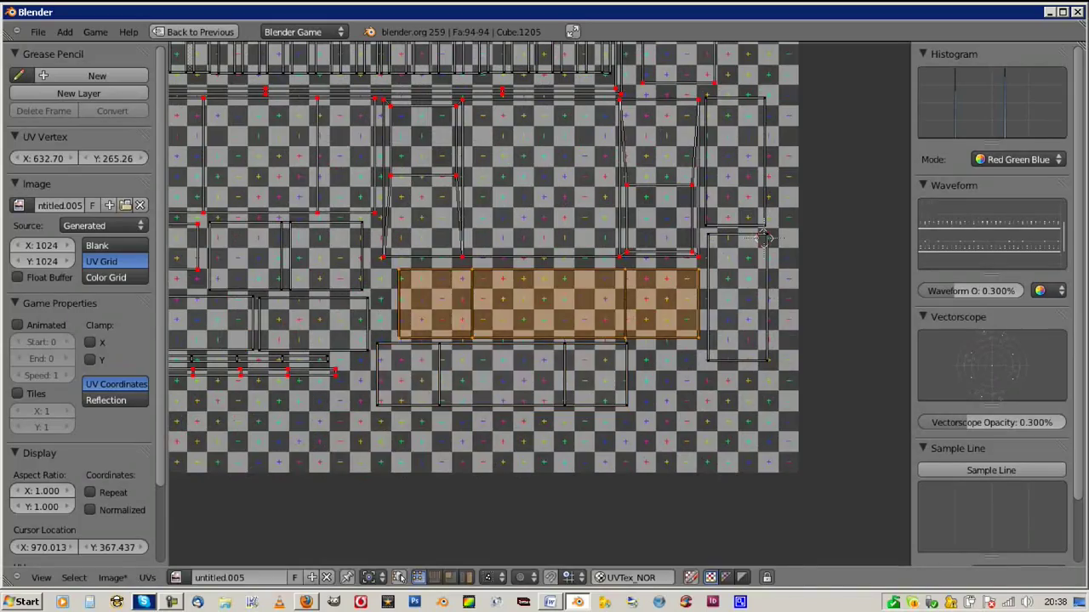
scroll(763, 238, down, 2)
key(a)
key(g)
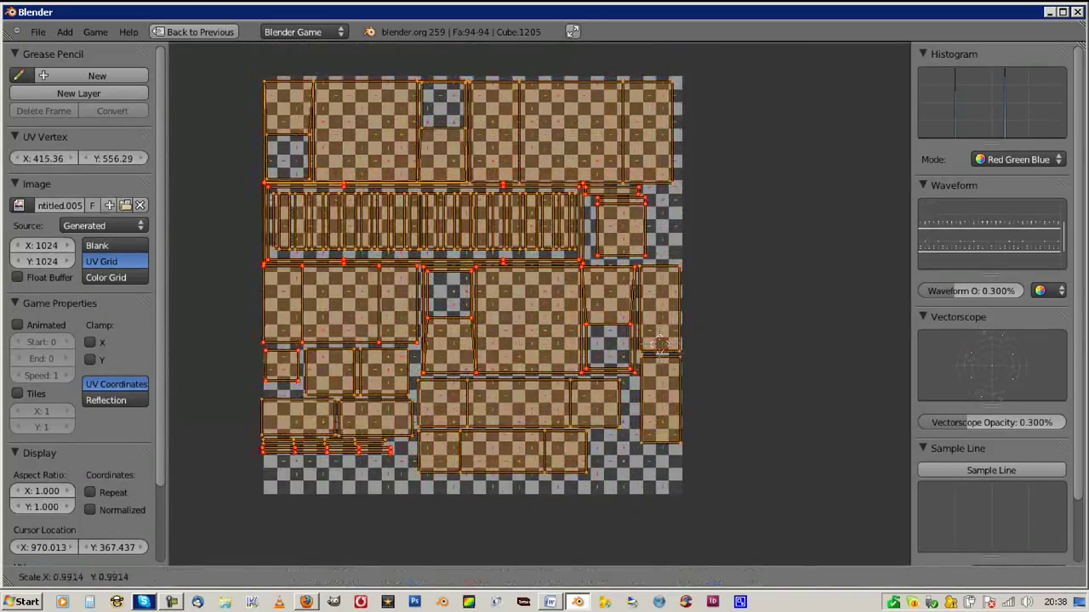
scroll(472, 285, up, 2)
scroll(472, 285, down, 3)
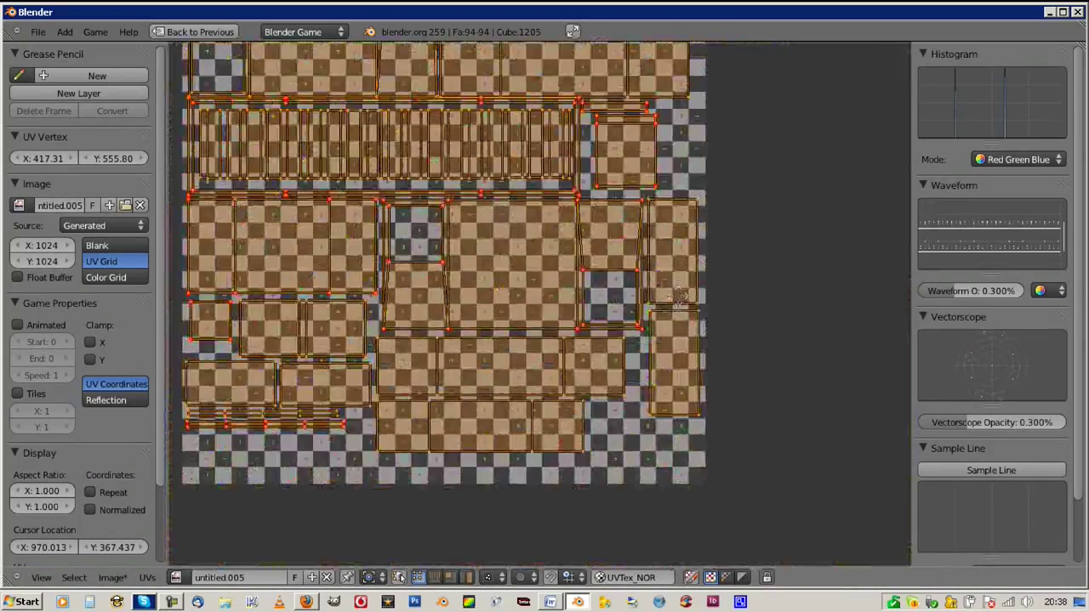
Select the long stair-strip island and place it in the bottom row
right_click(606, 236)
scroll(525, 259, up, 3)
scroll(742, 493, down, 2)
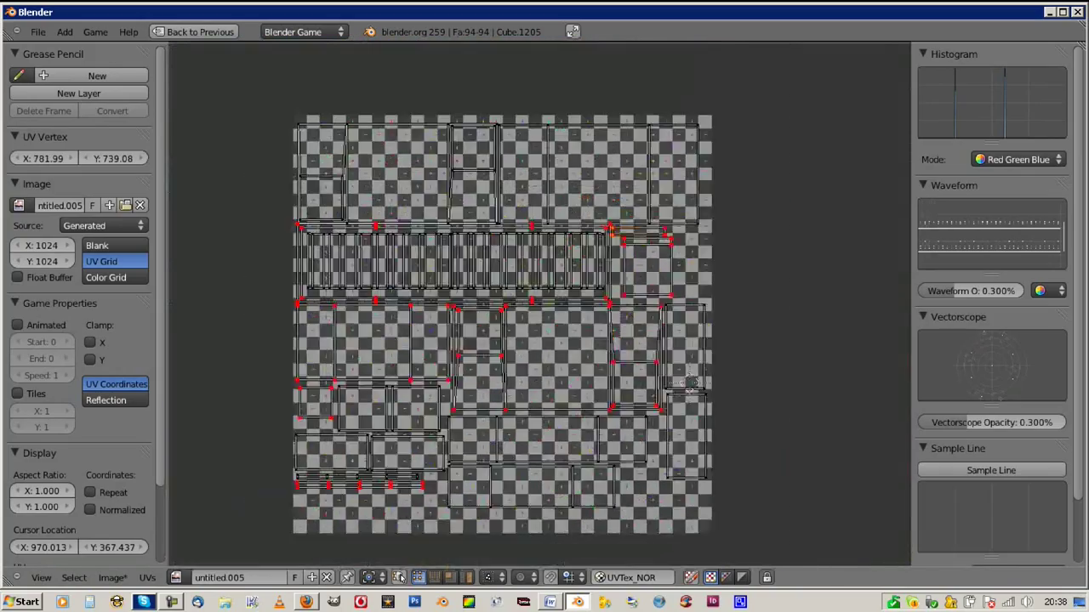
scroll(846, 453, up, 3)
key(ctrl+l)
scroll(536, 306, down, 1)
scroll(536, 307, down, 2)
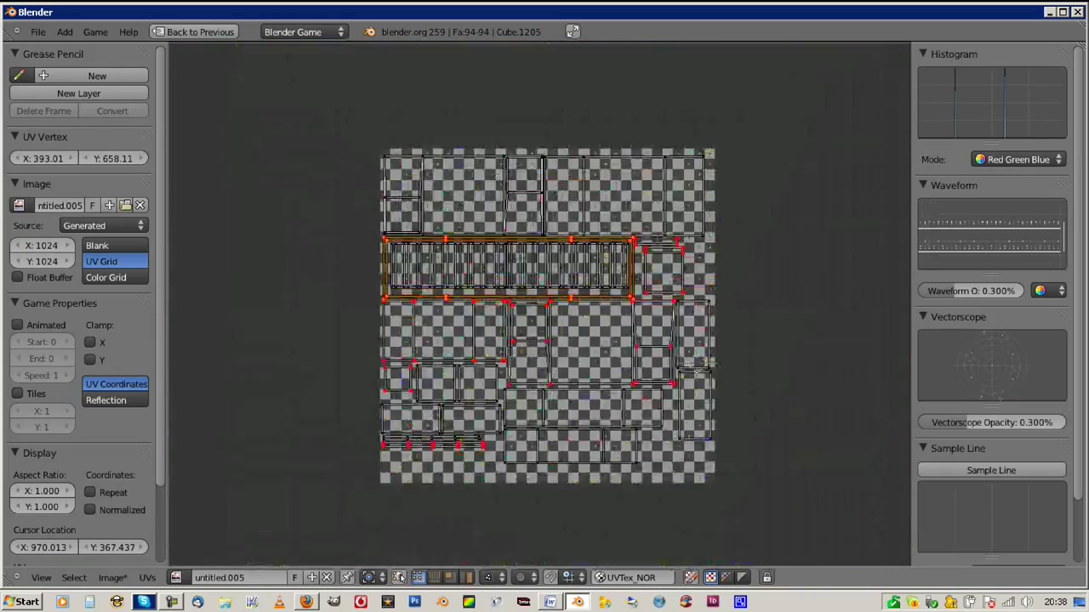
scroll(536, 307, up, 3)
right_click(595, 247)
scroll(536, 306, down, 2)
scroll(736, 378, up, 3)
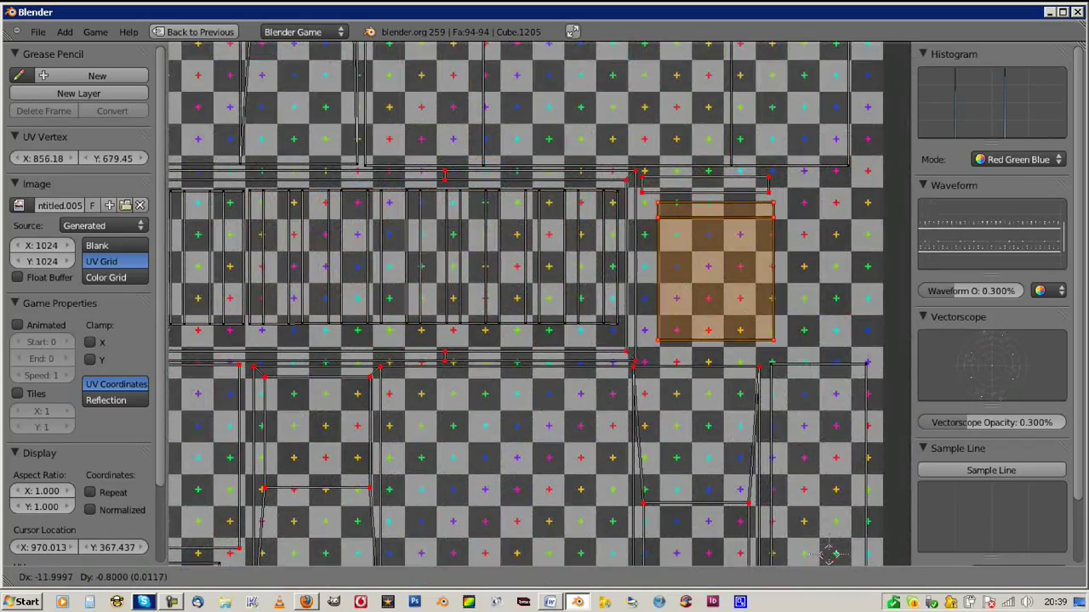
click(832, 555)
scroll(676, 271, down, 3)
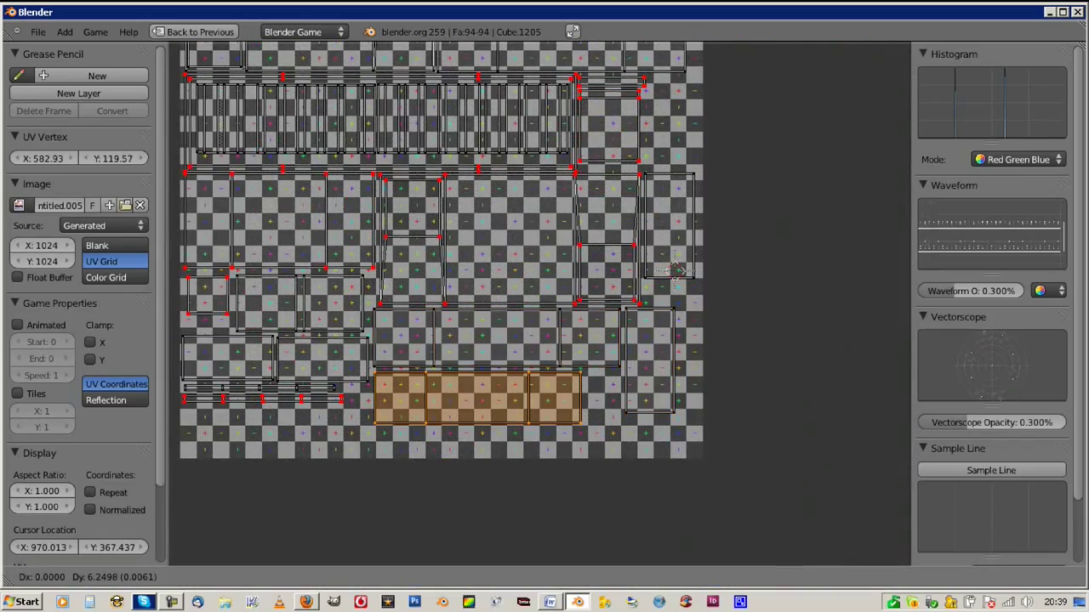
click(674, 270)
Select all UV islands and scale them to fit the checker grid
key(a)
scroll(674, 271, up, 2)
scroll(672, 340, up, 1)
scroll(669, 415, down, 1)
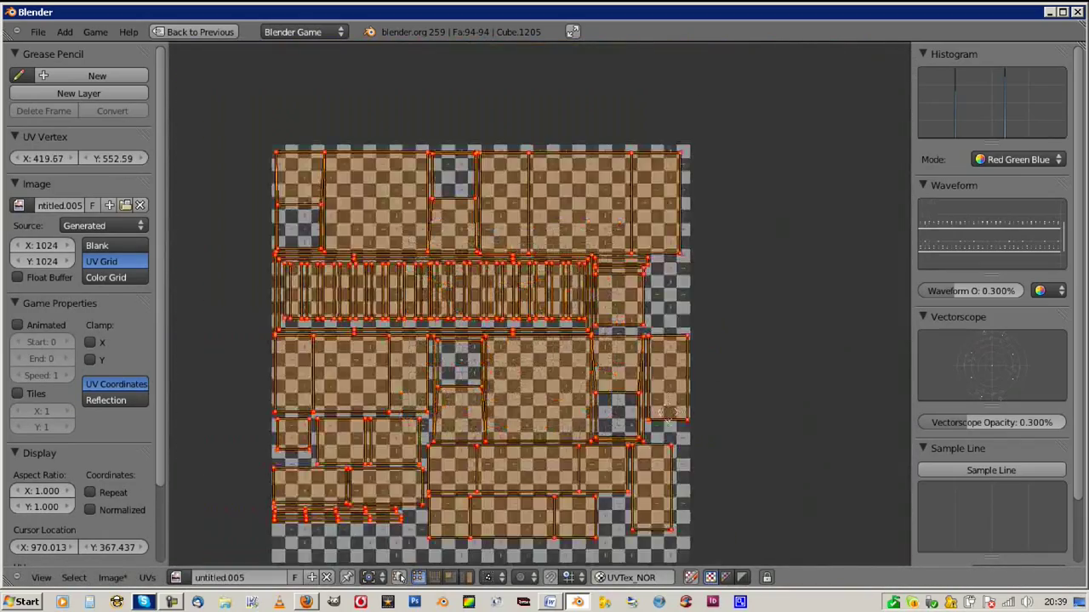
middle_drag(669, 415, 685, 345)
key(s)
scroll(685, 345, up, 2)
scroll(685, 345, up, 2)
Nudge the strip's right part slightly down, select all UVs, and restore the layout
key(a)
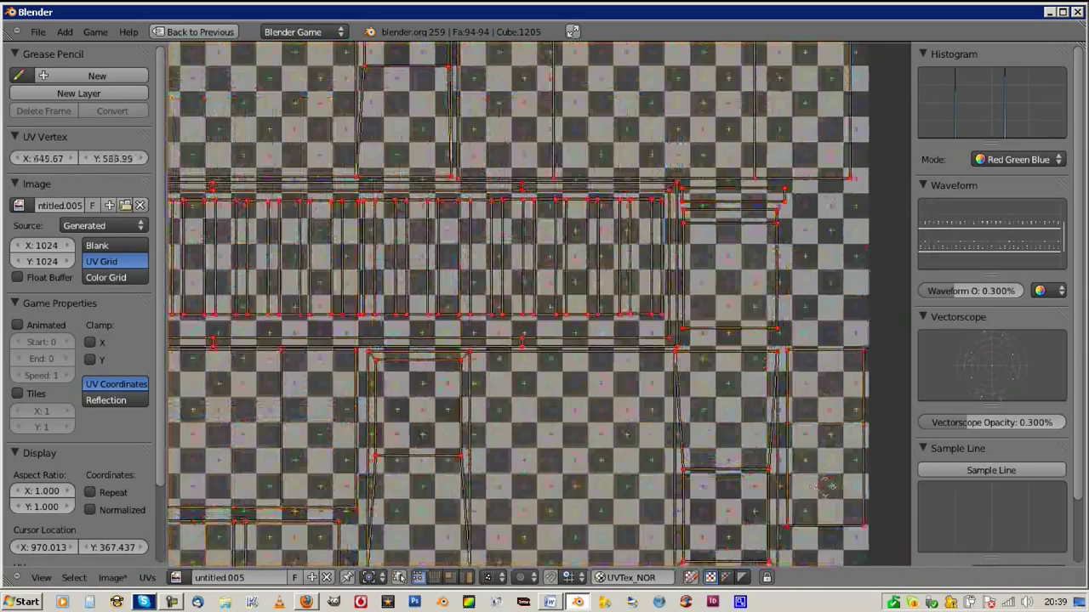
right_click(621, 255)
right_drag(621, 255, 621, 263)
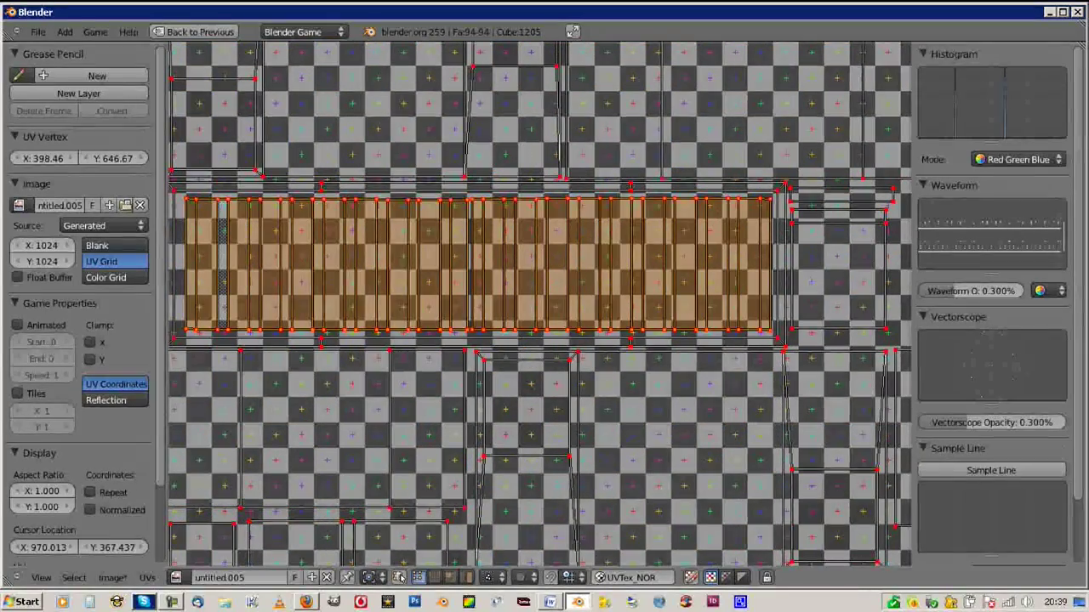
scroll(539, 305, down, 3)
scroll(539, 305, up, 3)
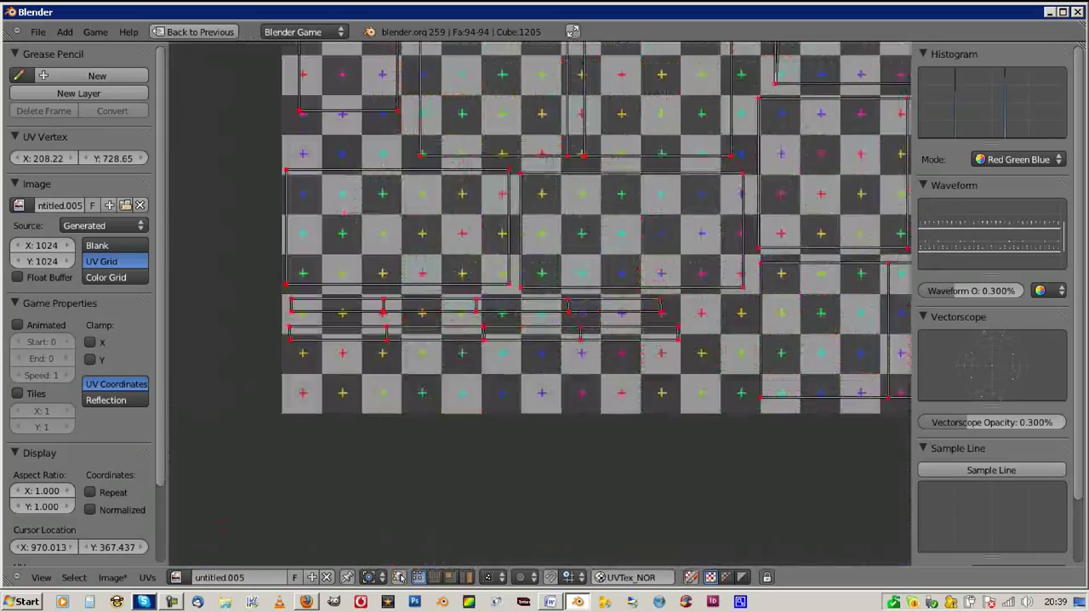
scroll(596, 229, down, 2)
key(a)
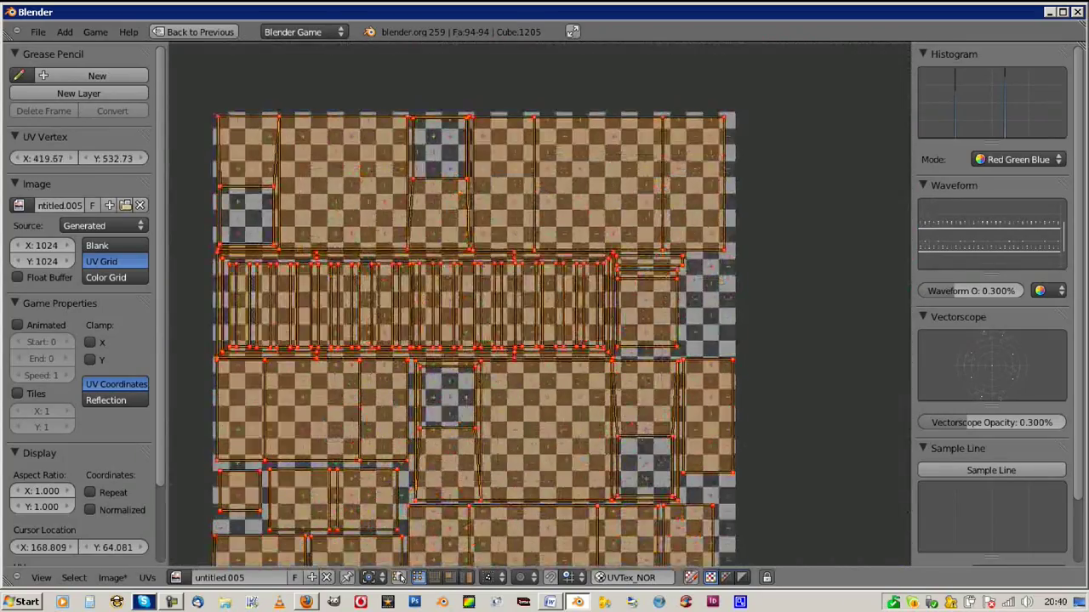
scroll(596, 229, up, 1)
key(ctrl+Up)
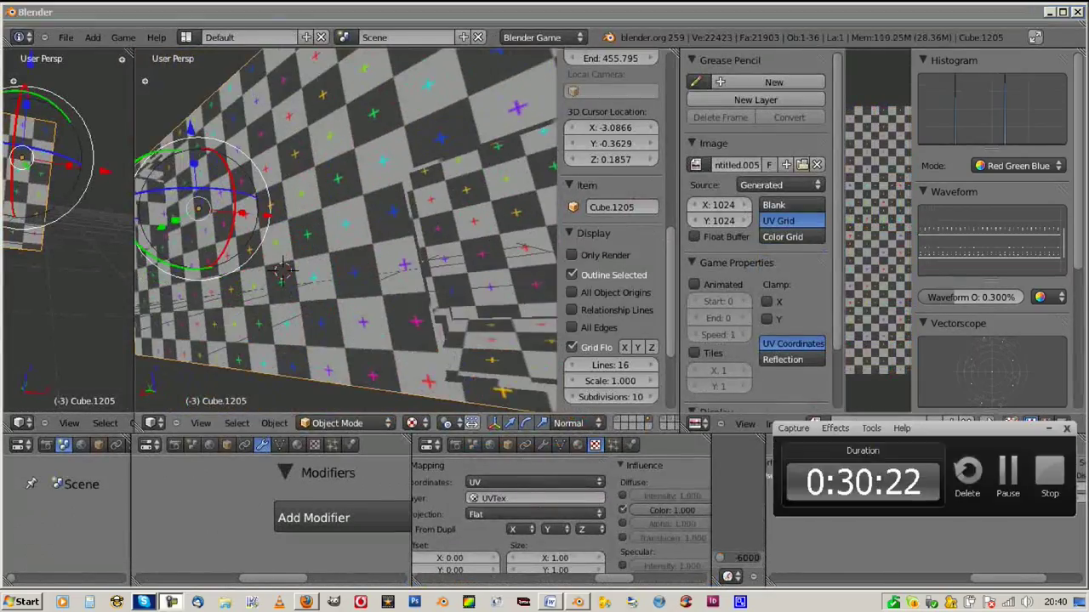
Hide the Image Editor's T and N panels and make the lower properties panels taller
middle_drag(433, 339, 225, 285)
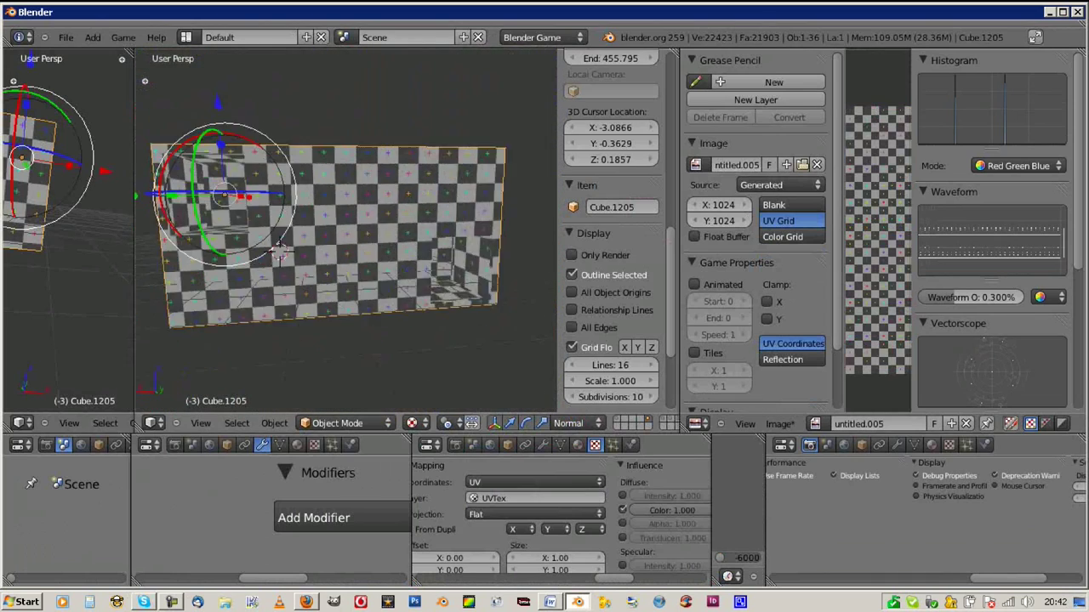
key(t)
key(n)
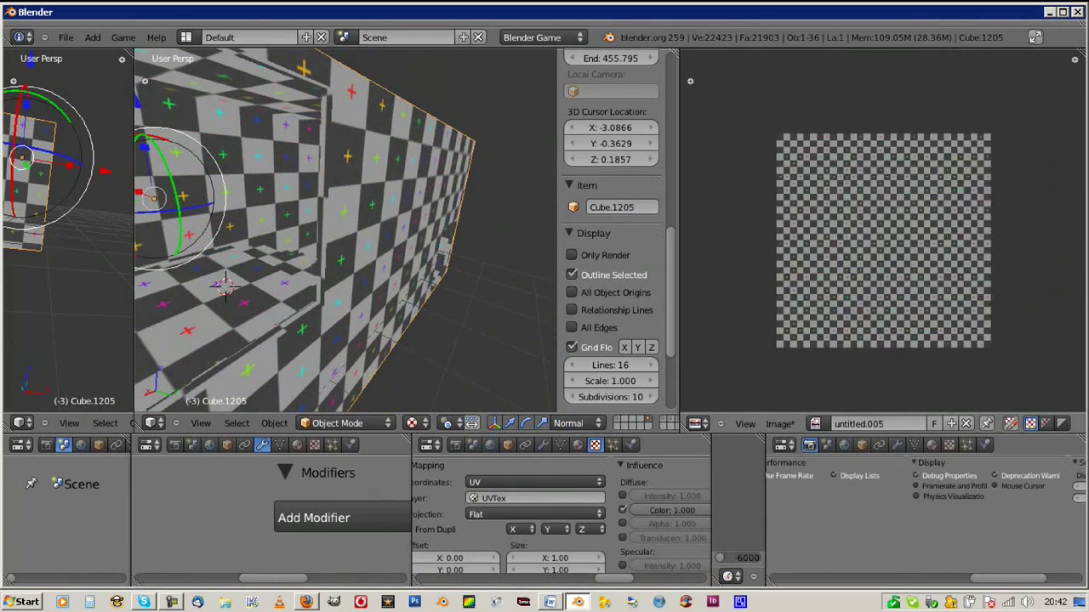
middle_drag(252, 266, 363, 283)
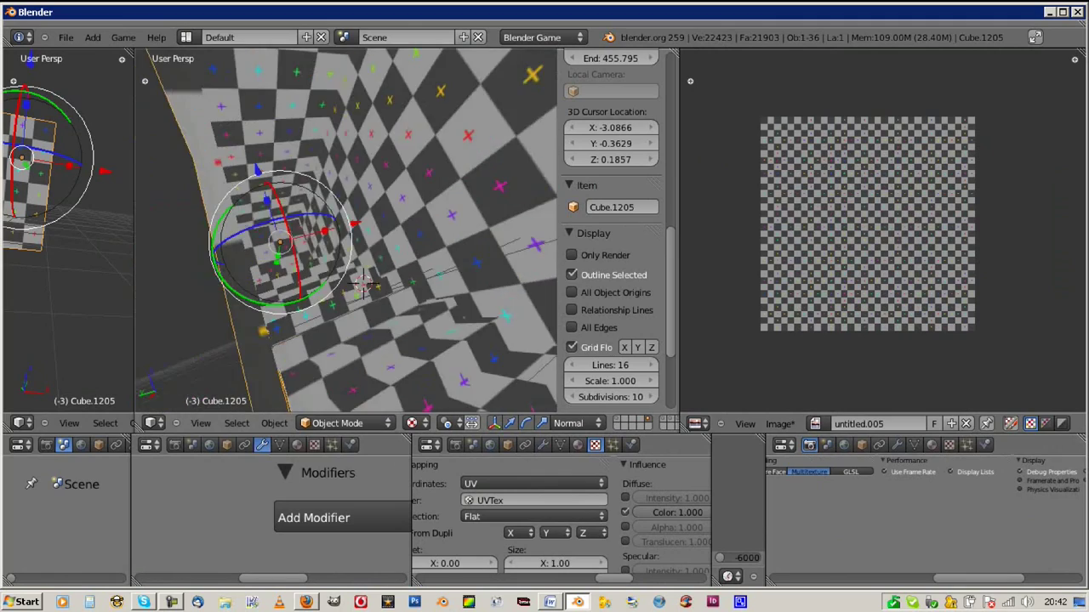
drag(255, 434, 255, 382)
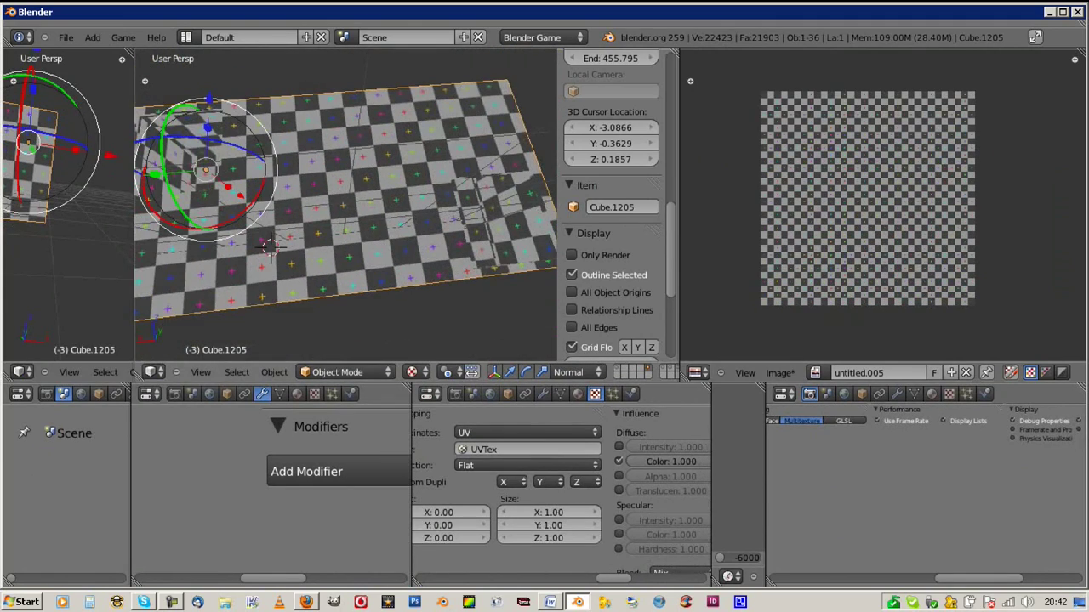
Enter Edit Mode, cancel the stray UV moves, and return to Object Mode
key(Tab)
scroll(855, 239, up, 4)
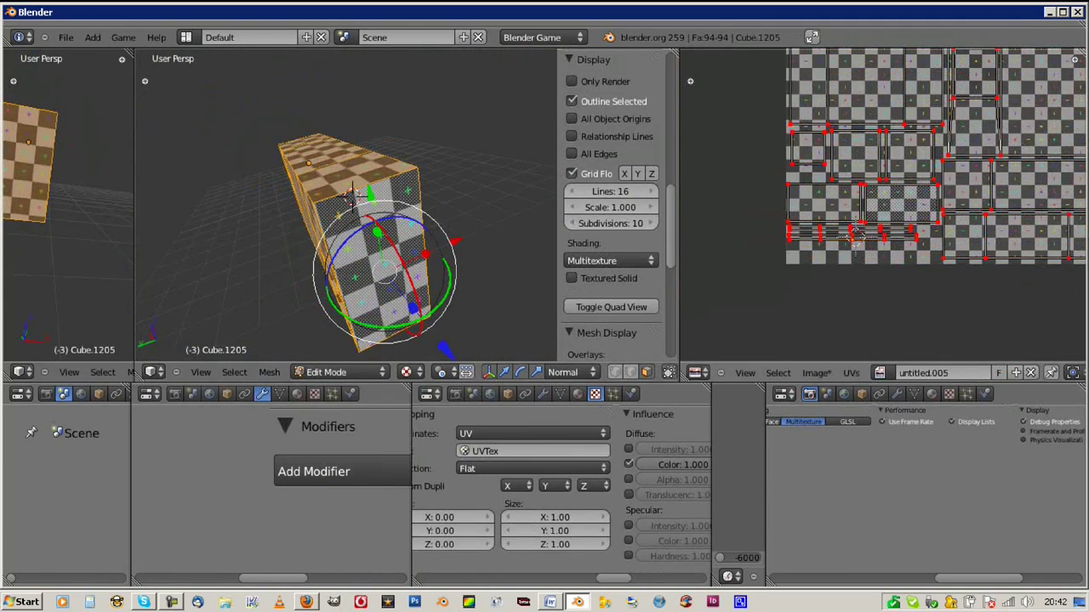
right_click(855, 238)
scroll(755, 183, up, 2)
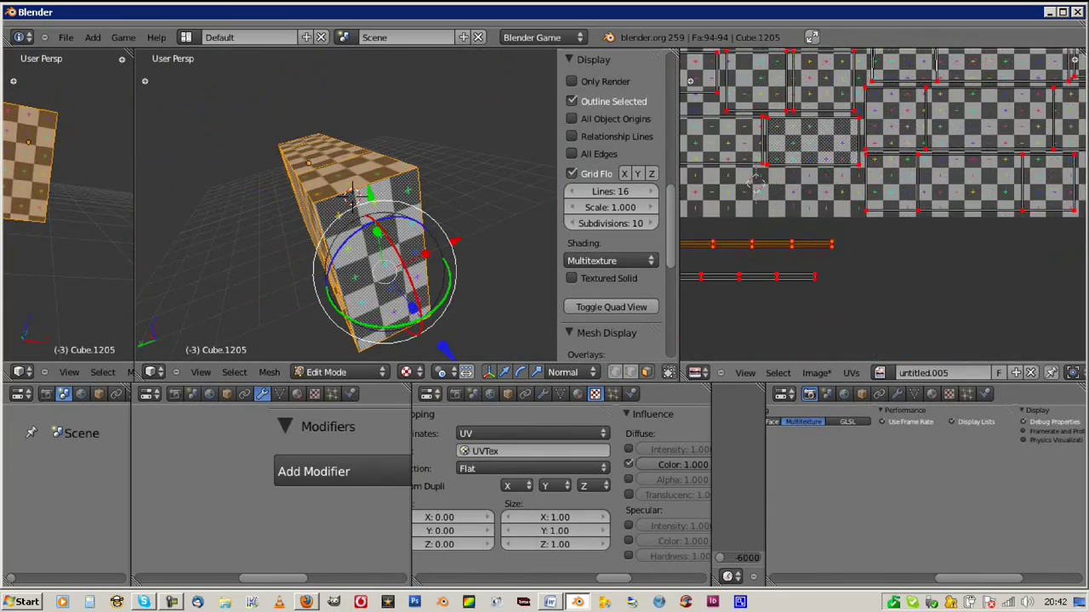
right_click(755, 183)
scroll(754, 183, down, 3)
key(Tab)
scroll(340, 212, up, 4)
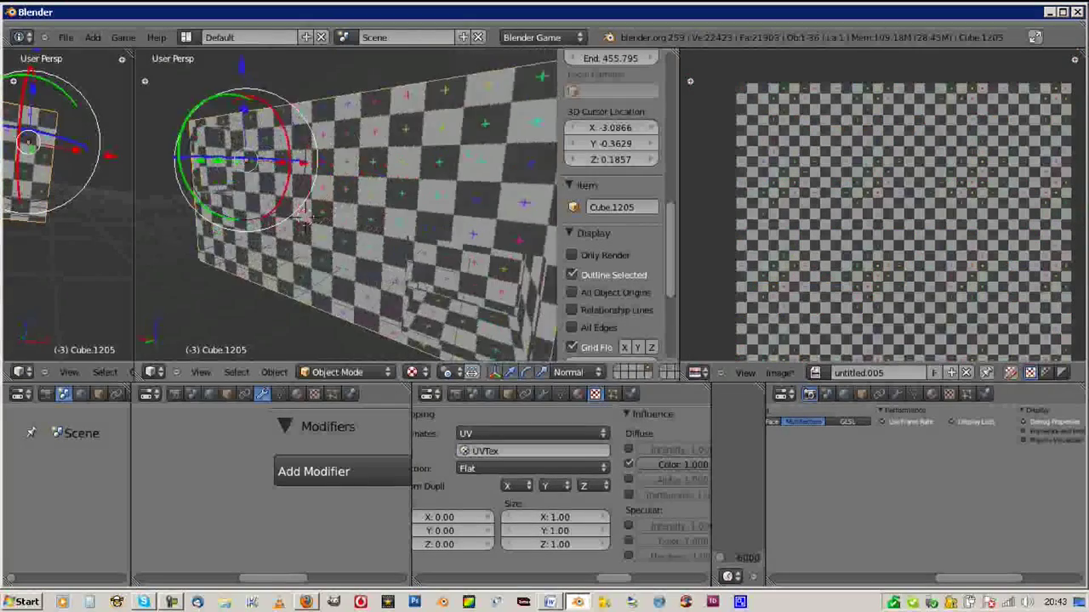
Orbit down the checkered tunnel and re-enter Edit Mode to show the UVs
mouse_move(340, 213)
middle_down()
mouse_move(365, 255)
mouse_move(277, 236)
middle_up()
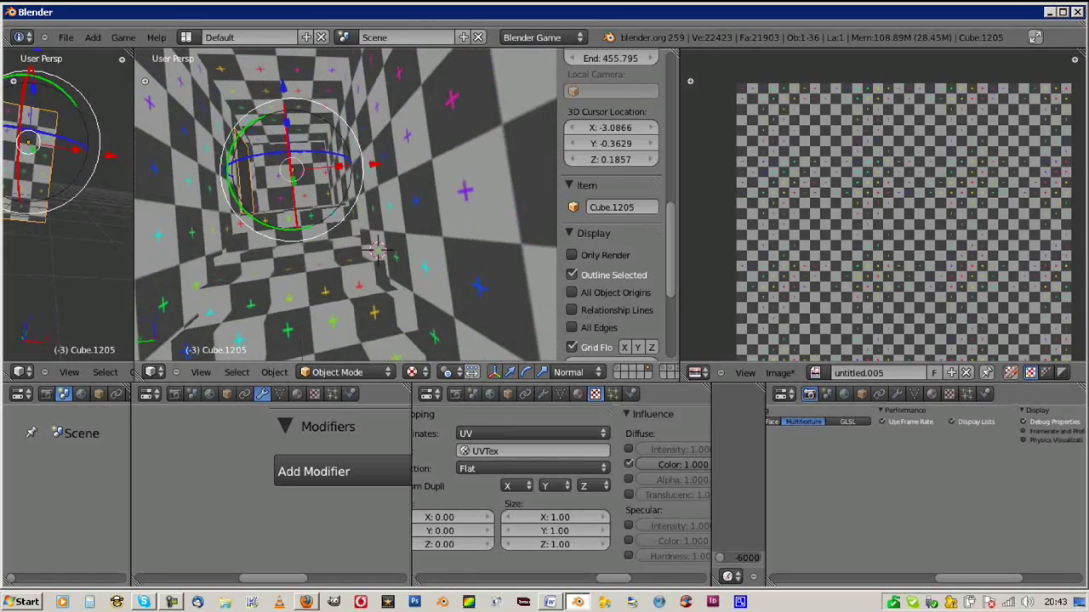
mouse_move(276, 237)
middle_down()
mouse_move(285, 242)
mouse_move(317, 181)
mouse_move(340, 204)
mouse_move(391, 171)
mouse_move(320, 230)
mouse_move(325, 221)
middle_up()
key(alt+Tab)
key(Tab)
key(Tab)
key(Tab)
key(Tab)
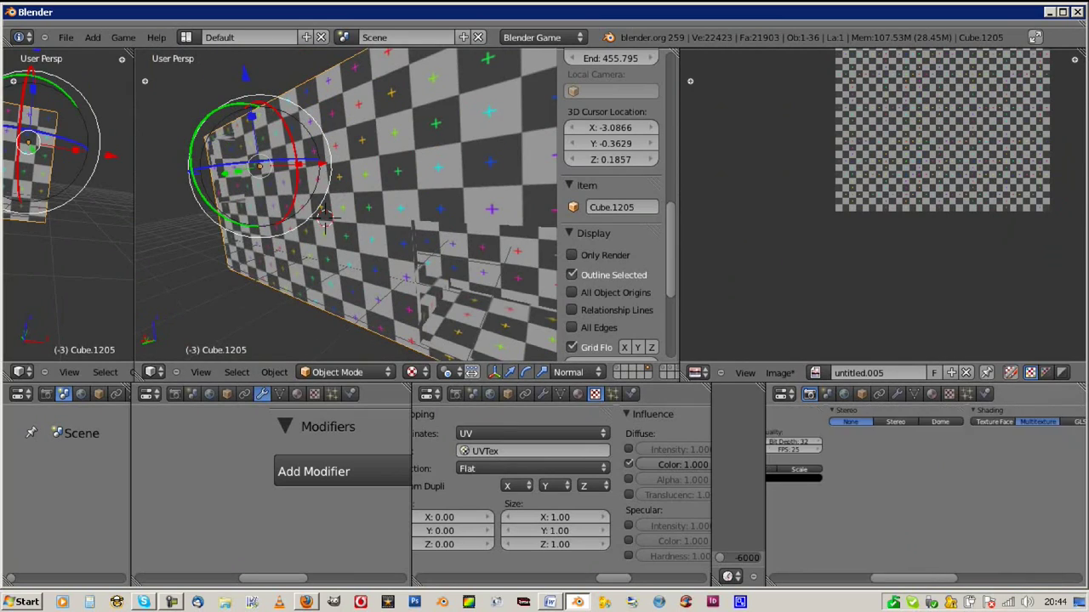
Switch the render engine to Blender Render and bake ambient occlusion onto untitled.005
click(542, 36)
click(542, 75)
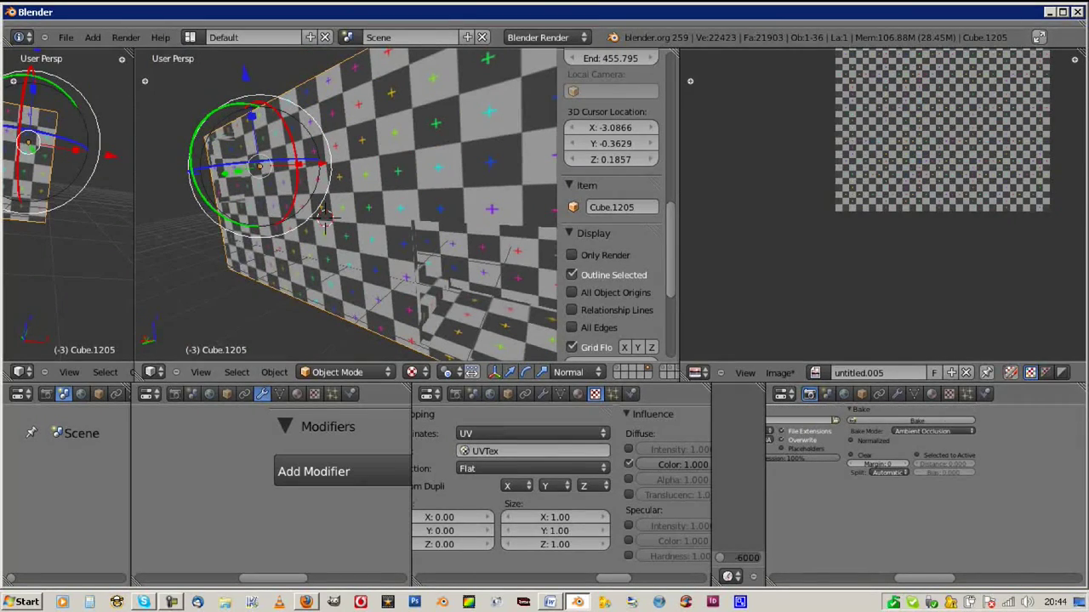
key(ctrl+alt+b)
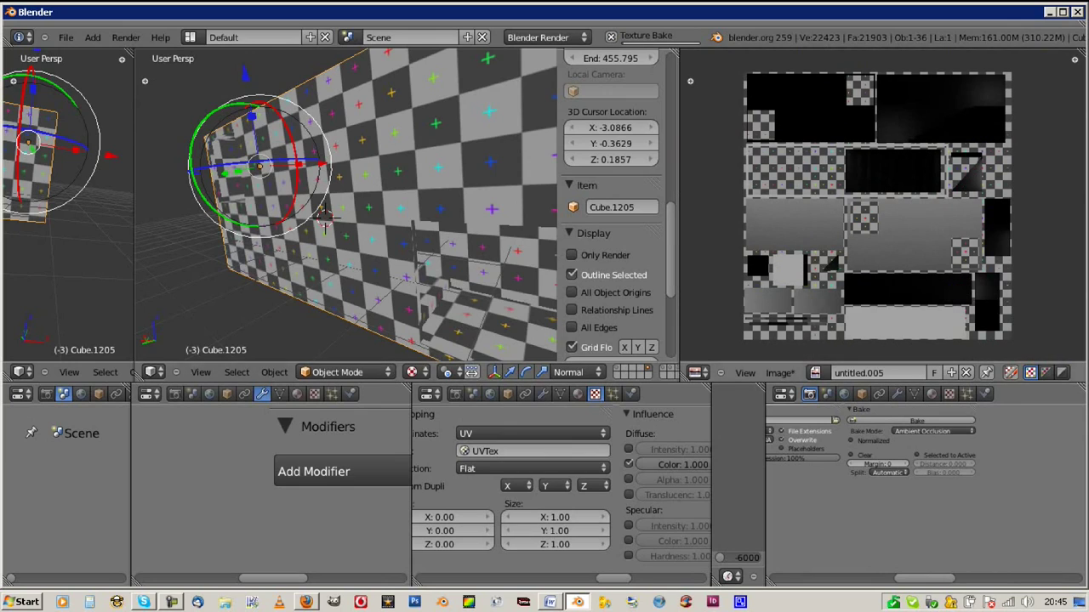
middle_drag(341, 213, 281, 246)
key(Tab)
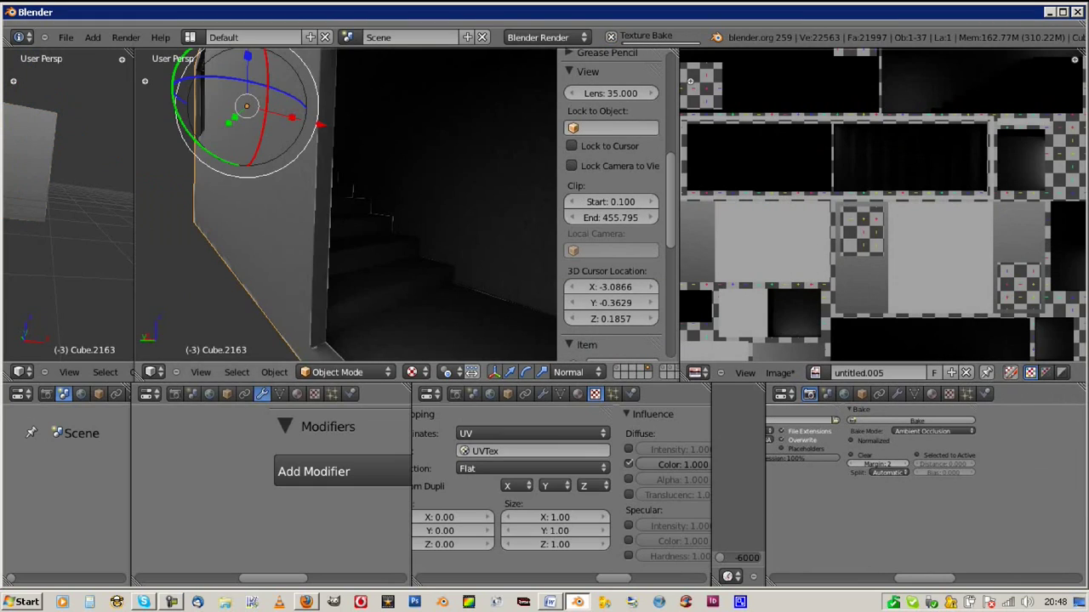
Scale the stairwell part wider along X
key(s)
scroll(344, 204, up, 3)
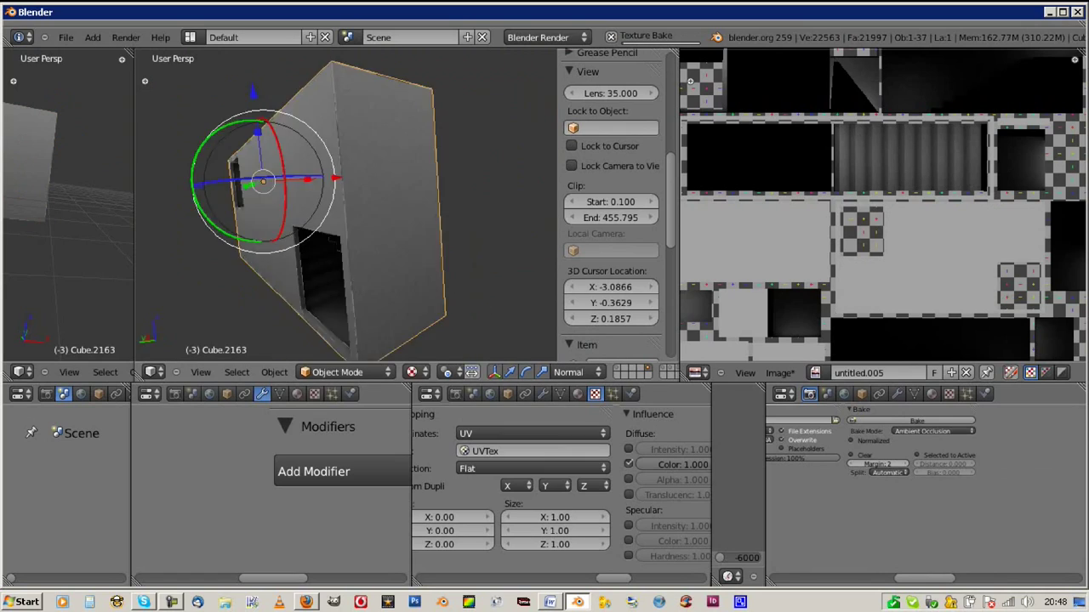
scroll(344, 204, up, 2)
middle_drag(345, 204, 281, 238)
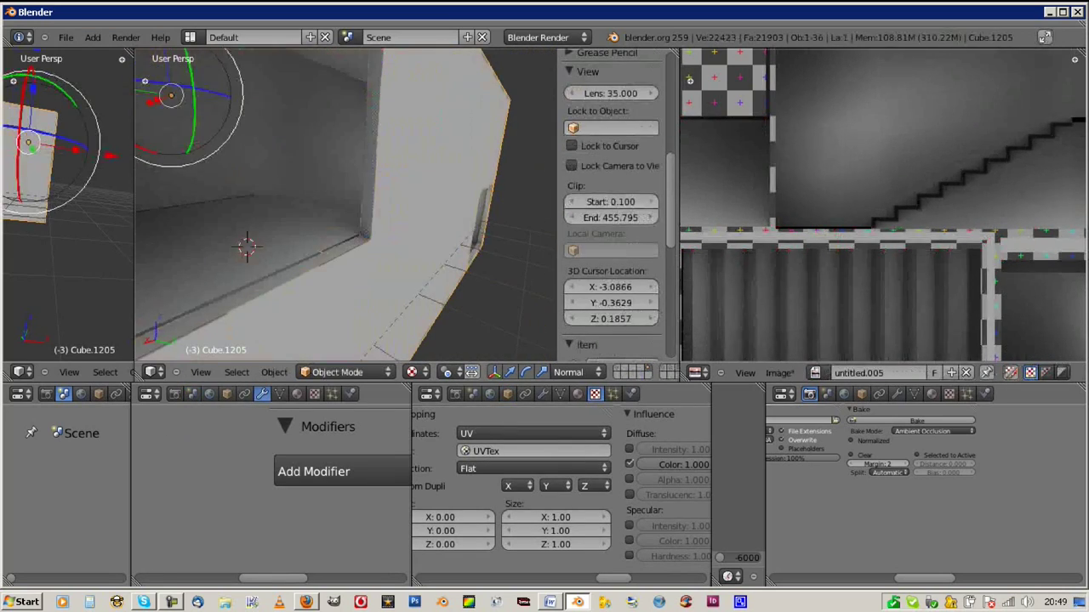
key(Tab)
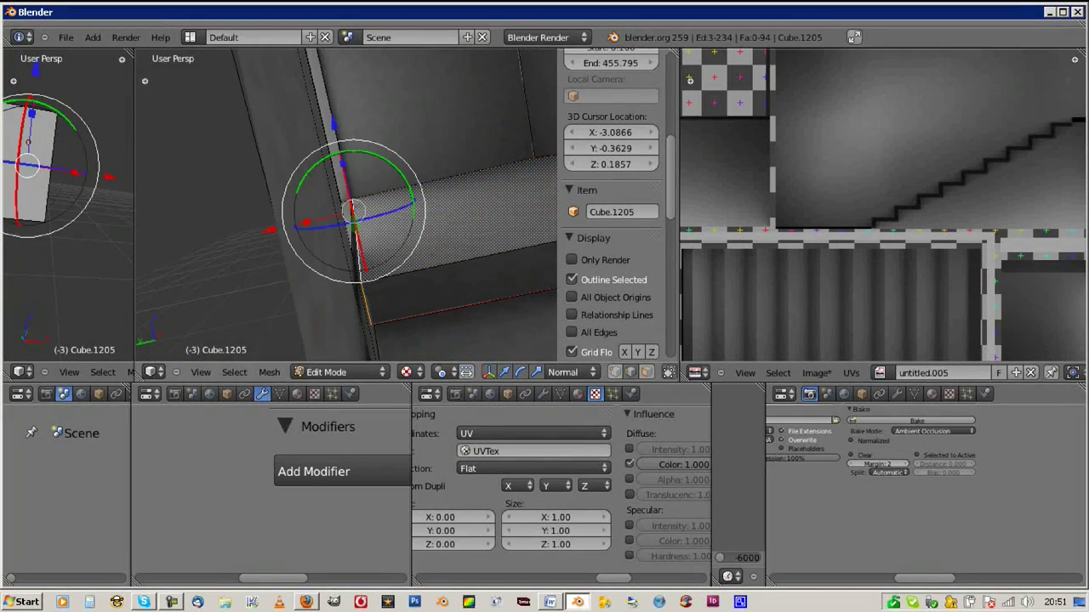
click(466, 132)
Extrude the floor face along its normal and return to Object Mode
middle_drag(466, 132, 443, 204)
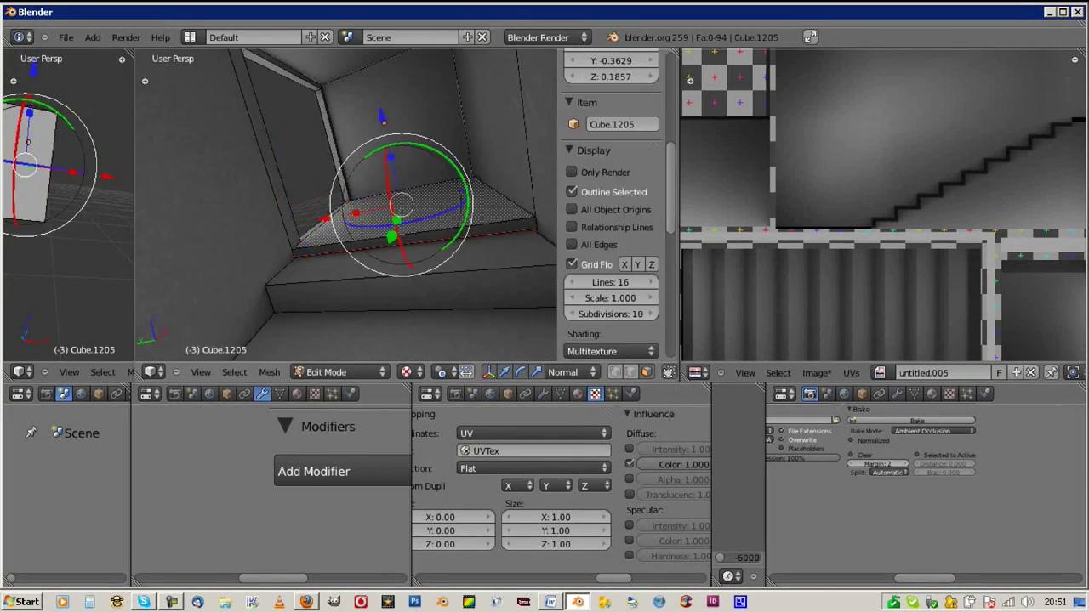
key(e)
click(442, 205)
key(Tab)
Re-bake ambient occlusion onto the untitled.005 texture
scroll(289, 213, down, 5)
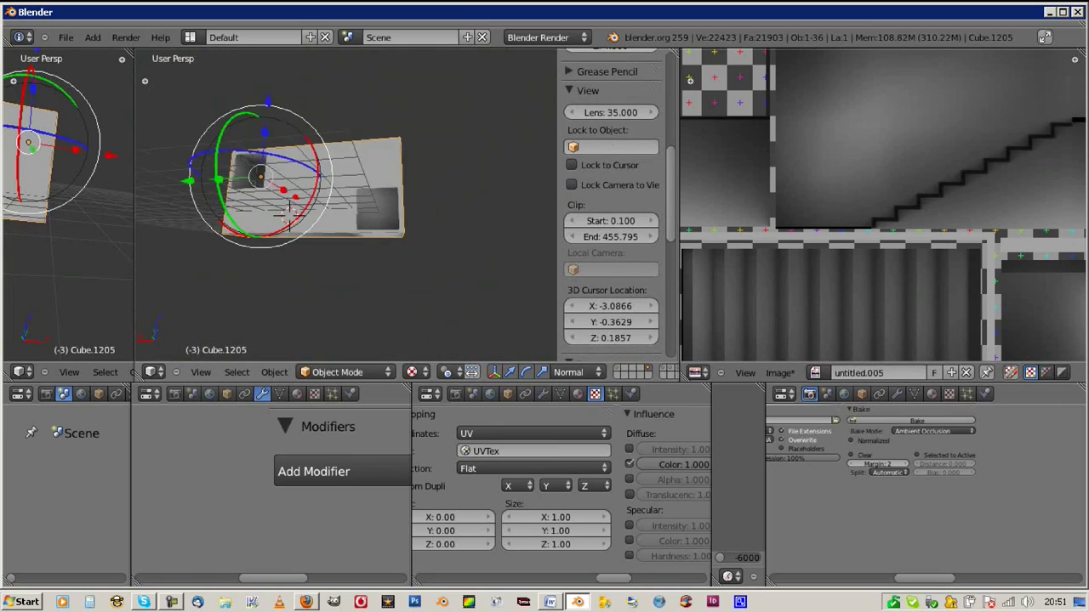
key(ctrl+alt+b)
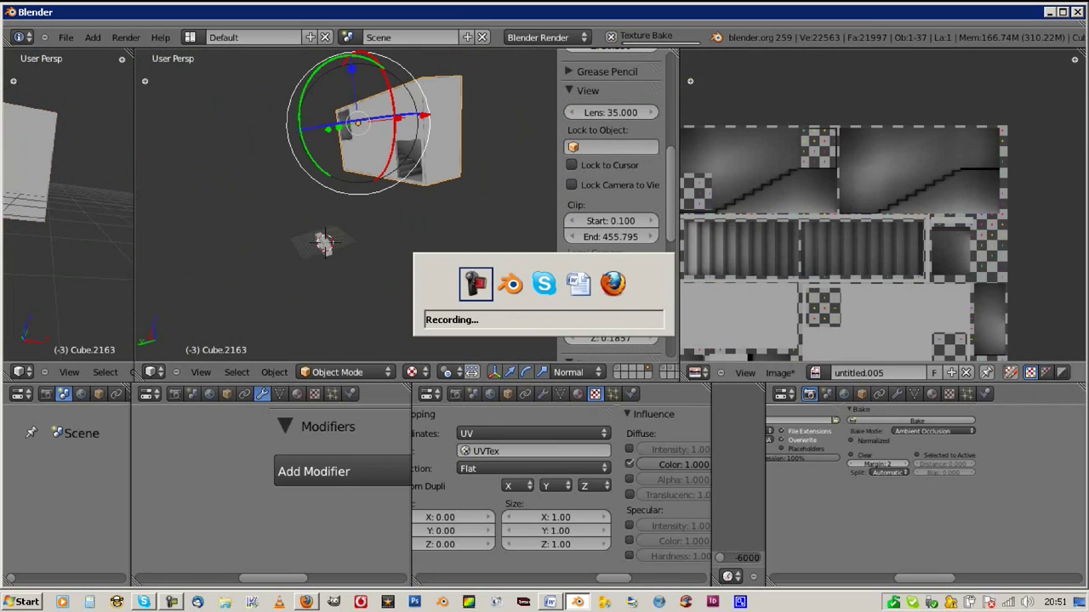
scroll(918, 335, up, 2)
scroll(918, 335, up, 2)
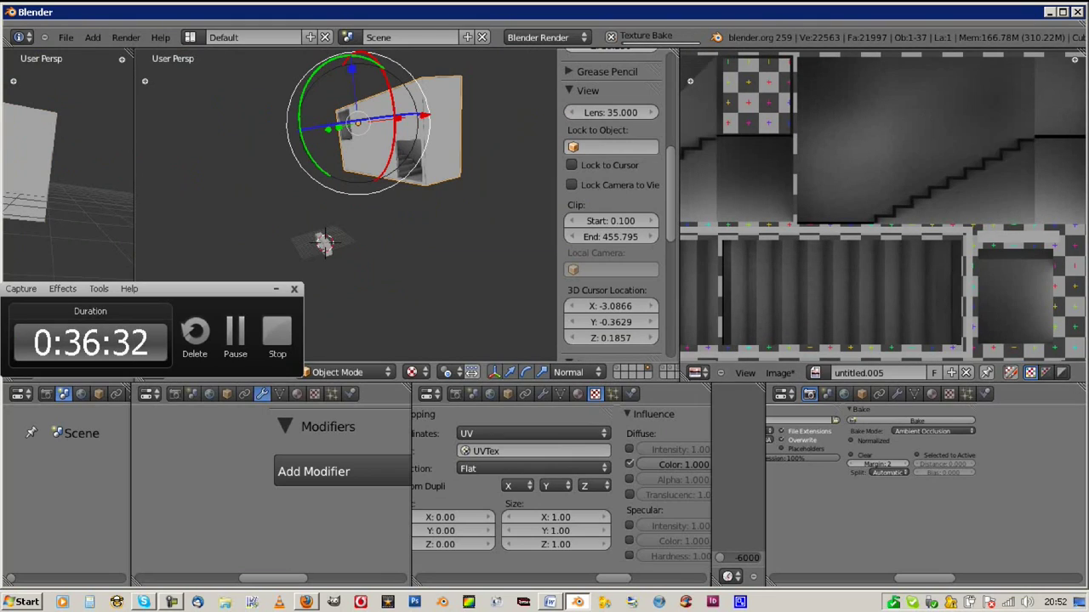
scroll(885, 205, down, 2)
scroll(344, 204, up, 3)
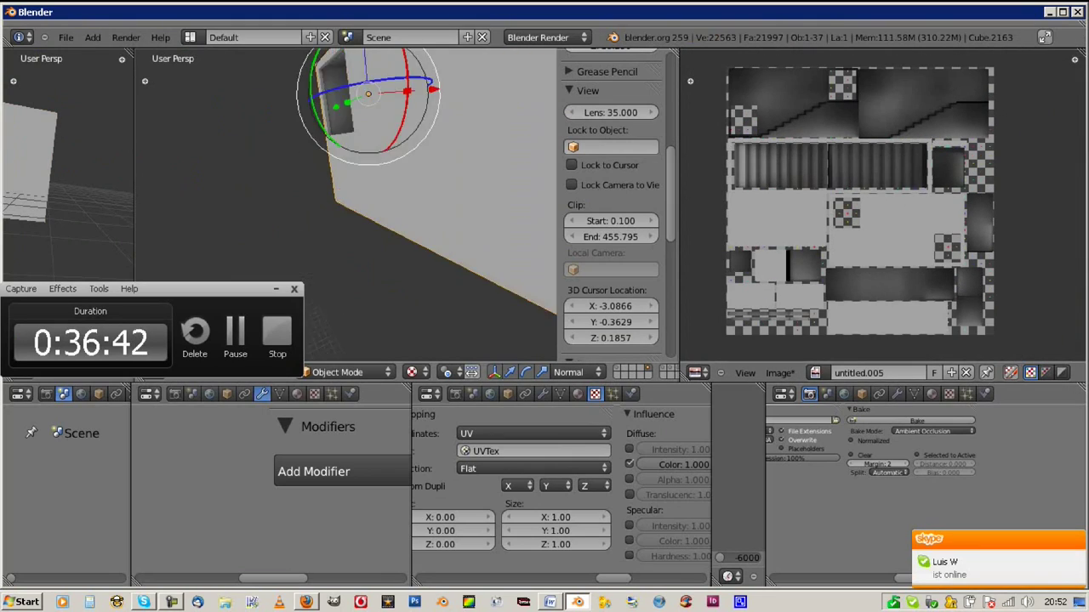
Save the baked image as PNG 'interior stairs_AO' in the textures folder
click(756, 373)
click(799, 255)
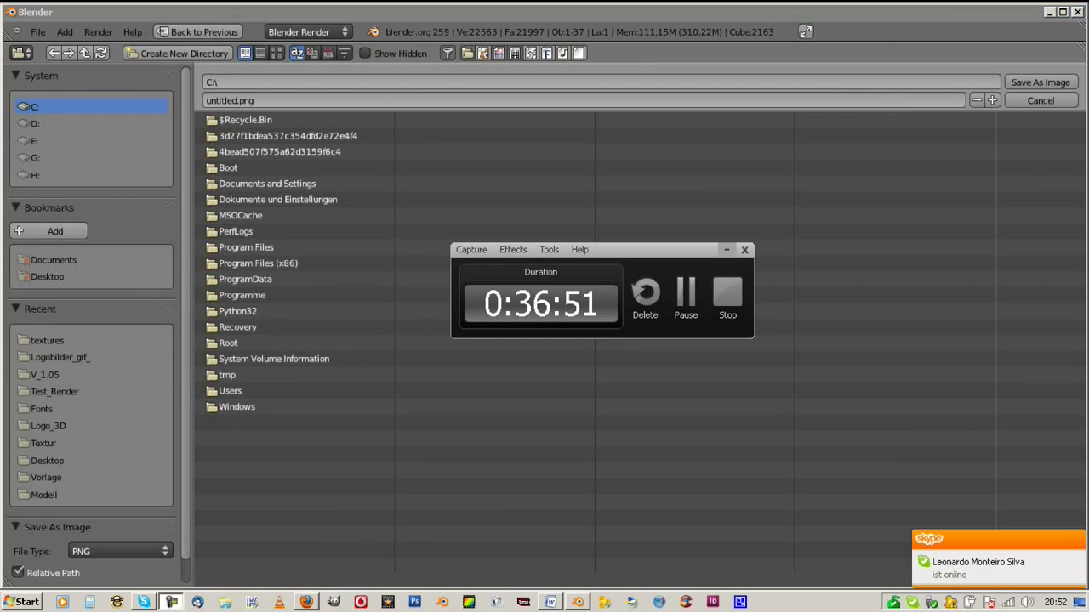
click(47, 341)
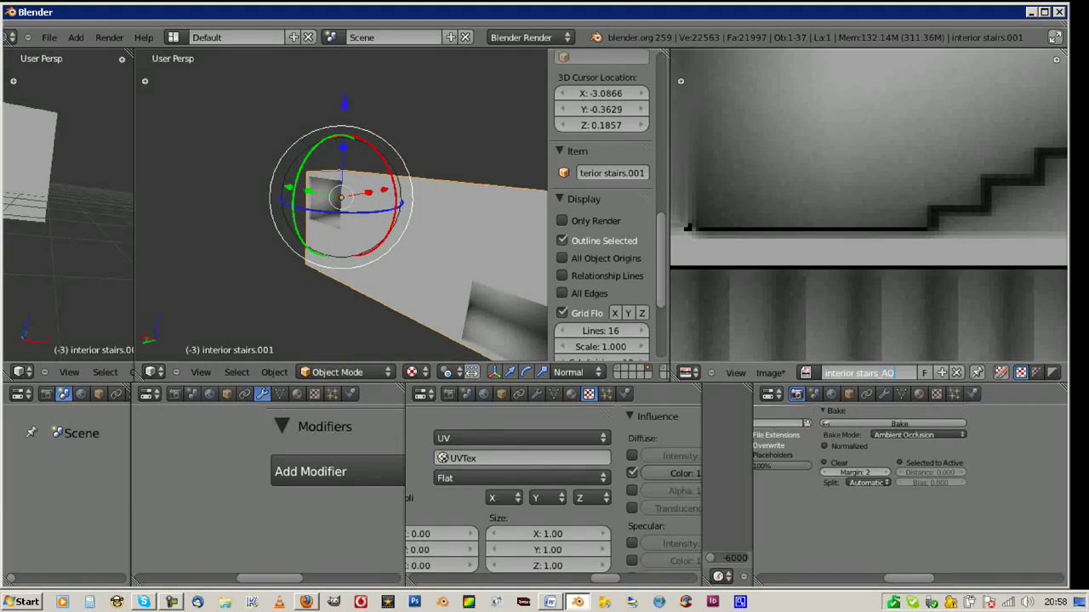
click(795, 277)
click(47, 340)
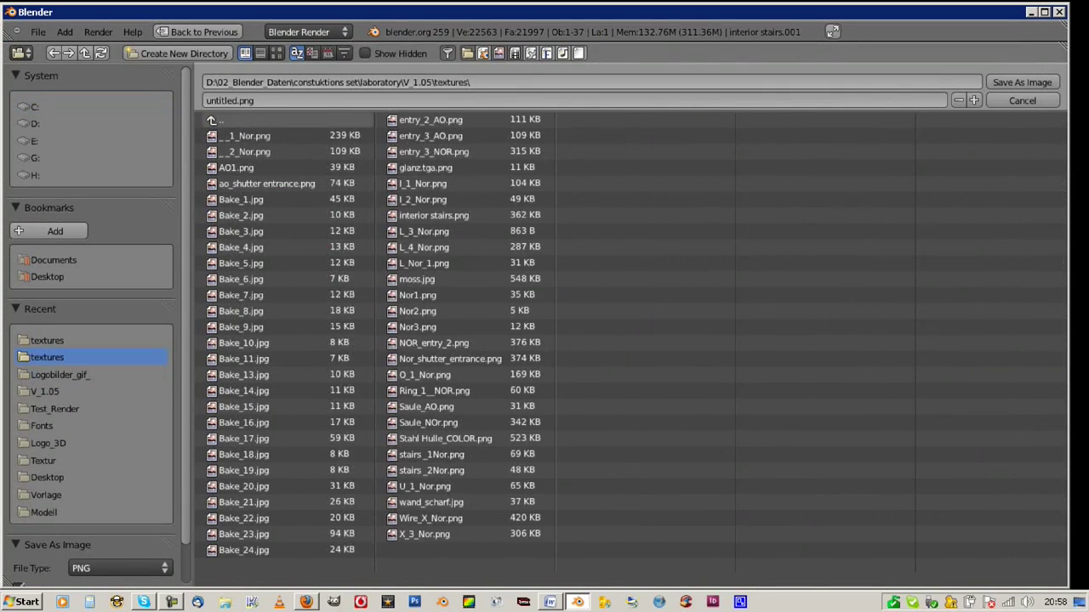
click(44, 392)
click(235, 151)
text(interior stairs_1_AO)
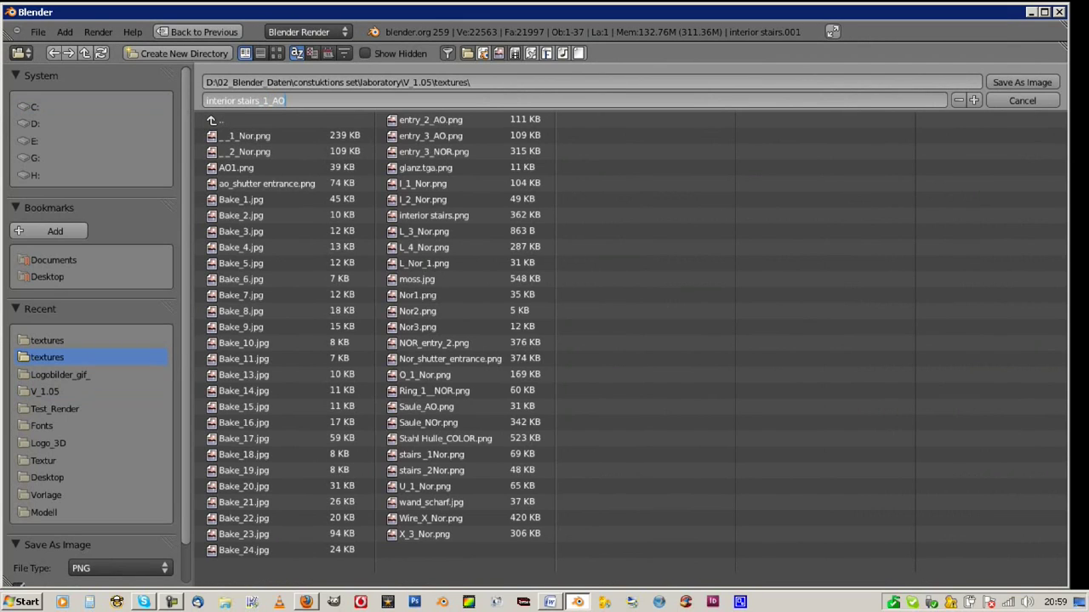
key(Return)
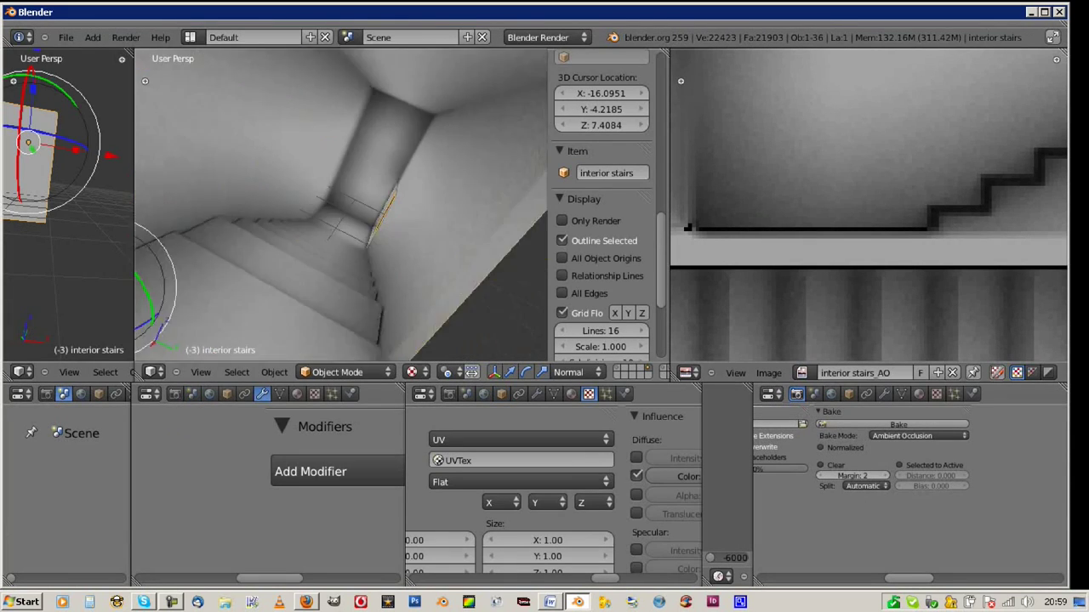